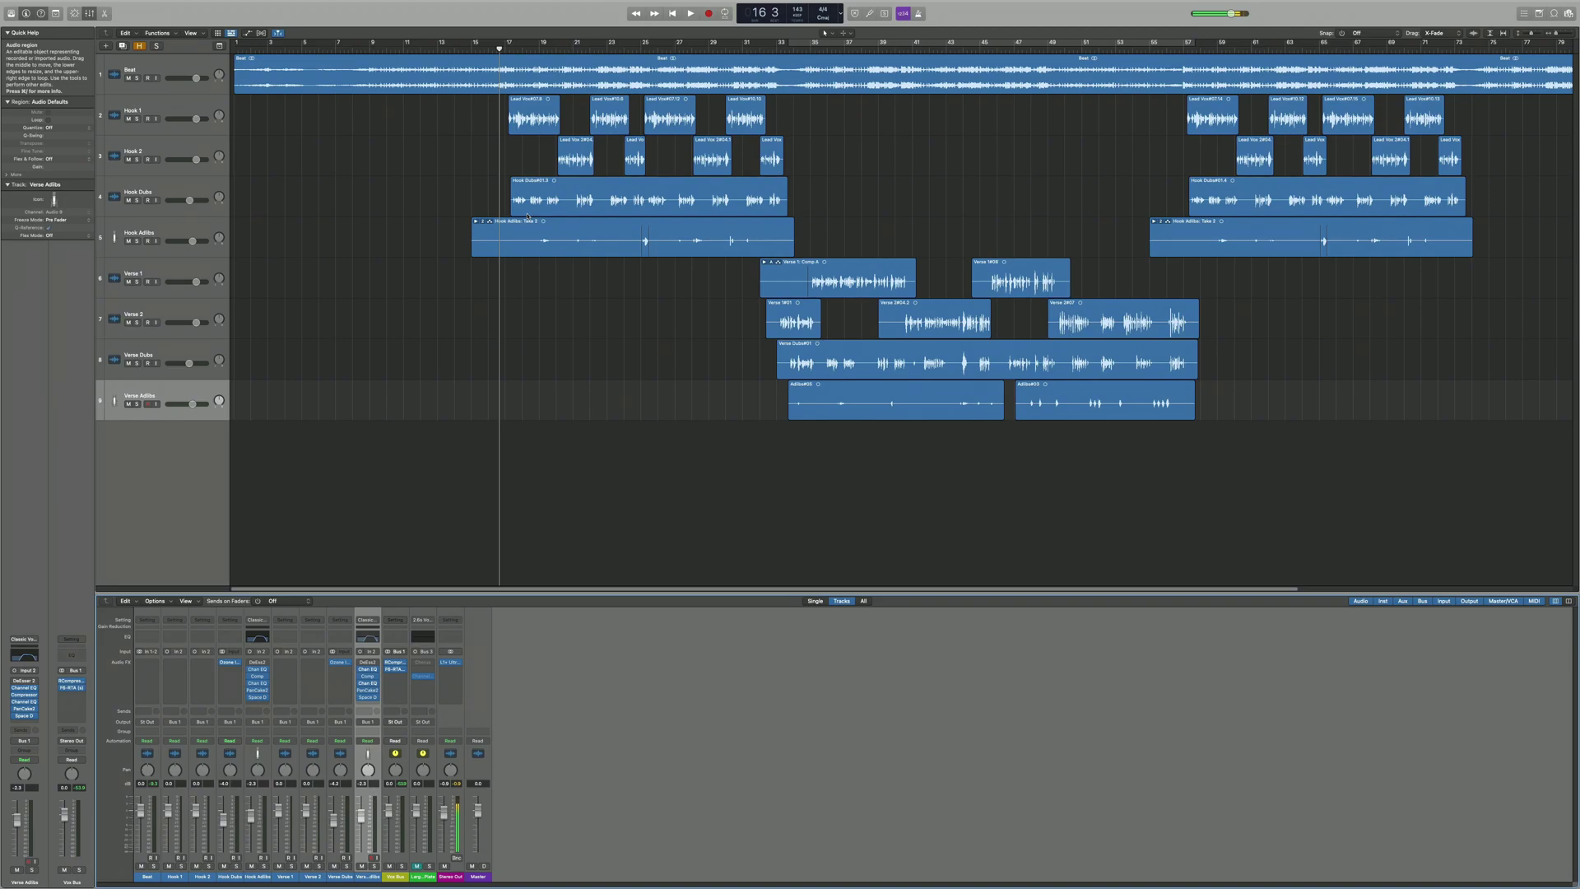
# Play back the hook from bar 16, replay it from about bar 19, and return the playhead to bar 21.
pyautogui.press('space')
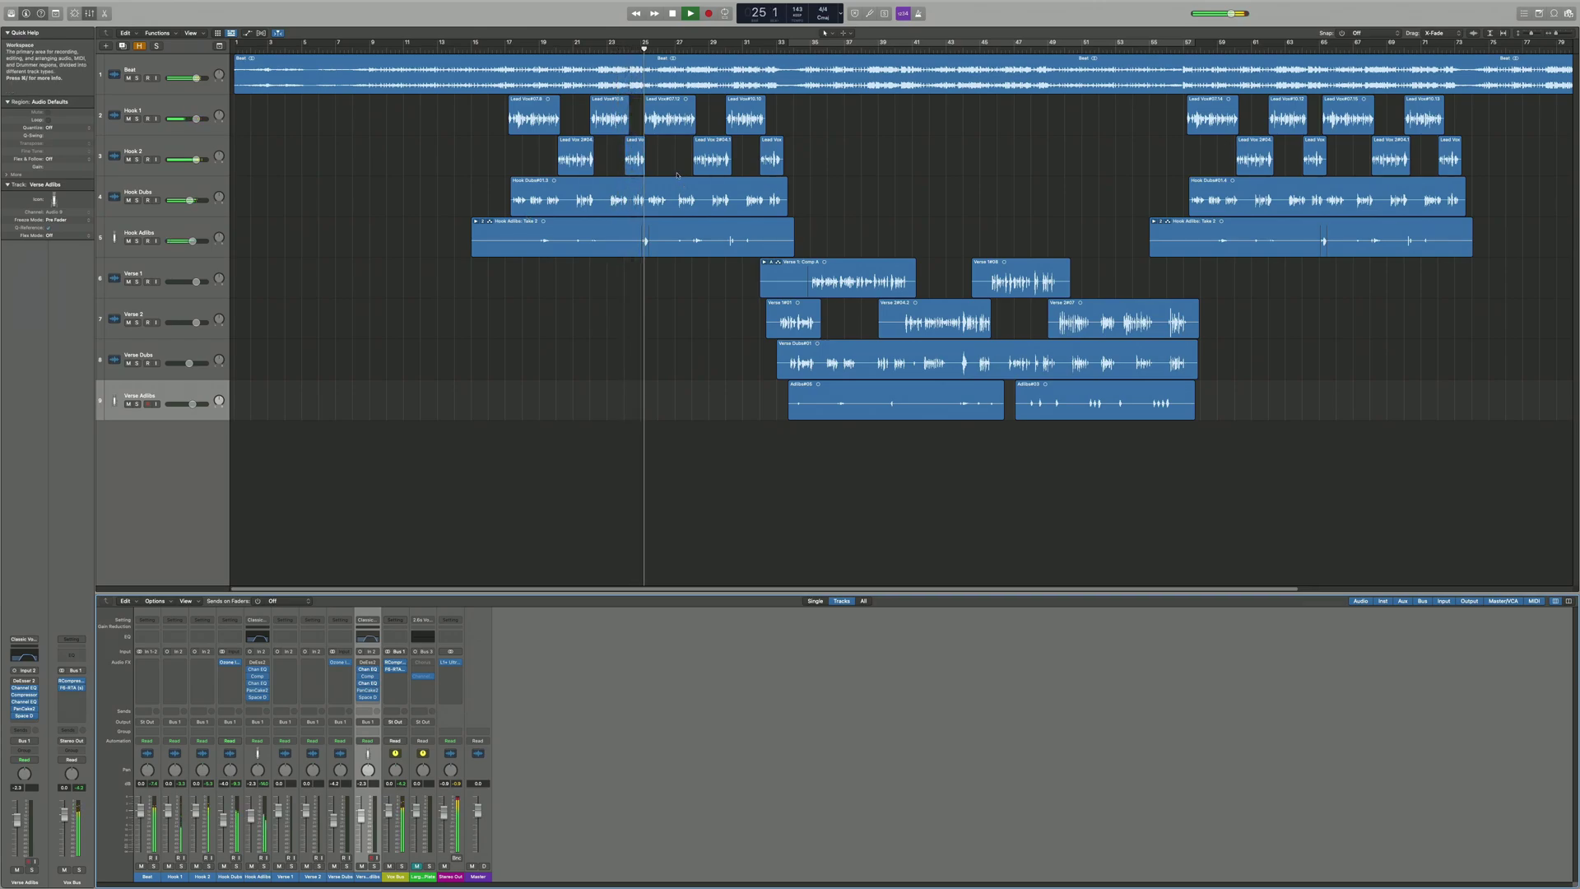
pyautogui.press('space')
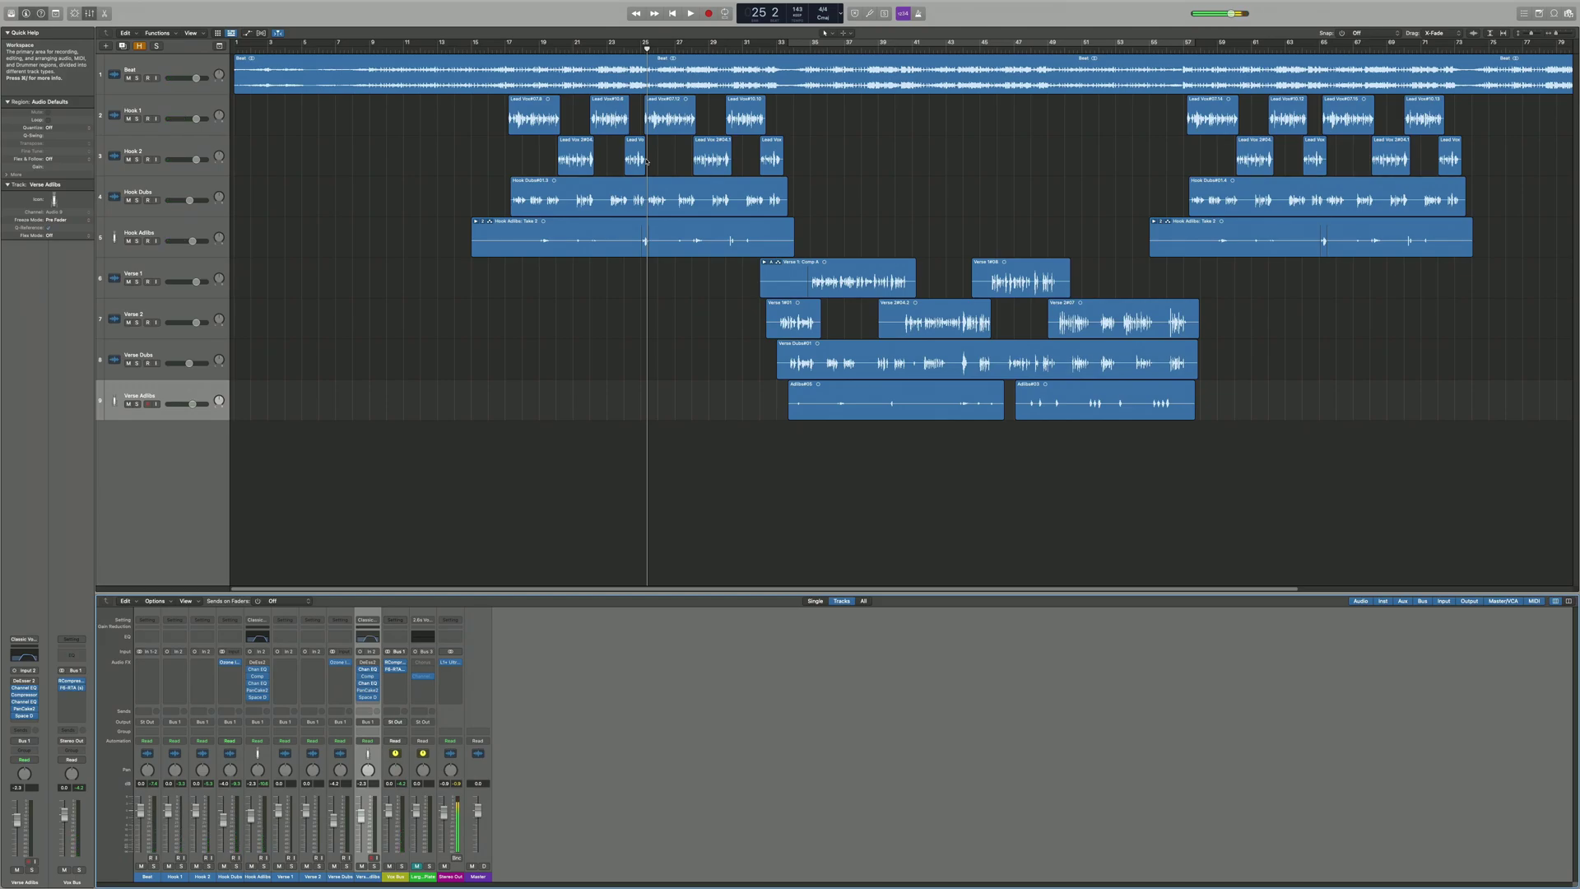
pyautogui.click(551, 48)
pyautogui.press('space')
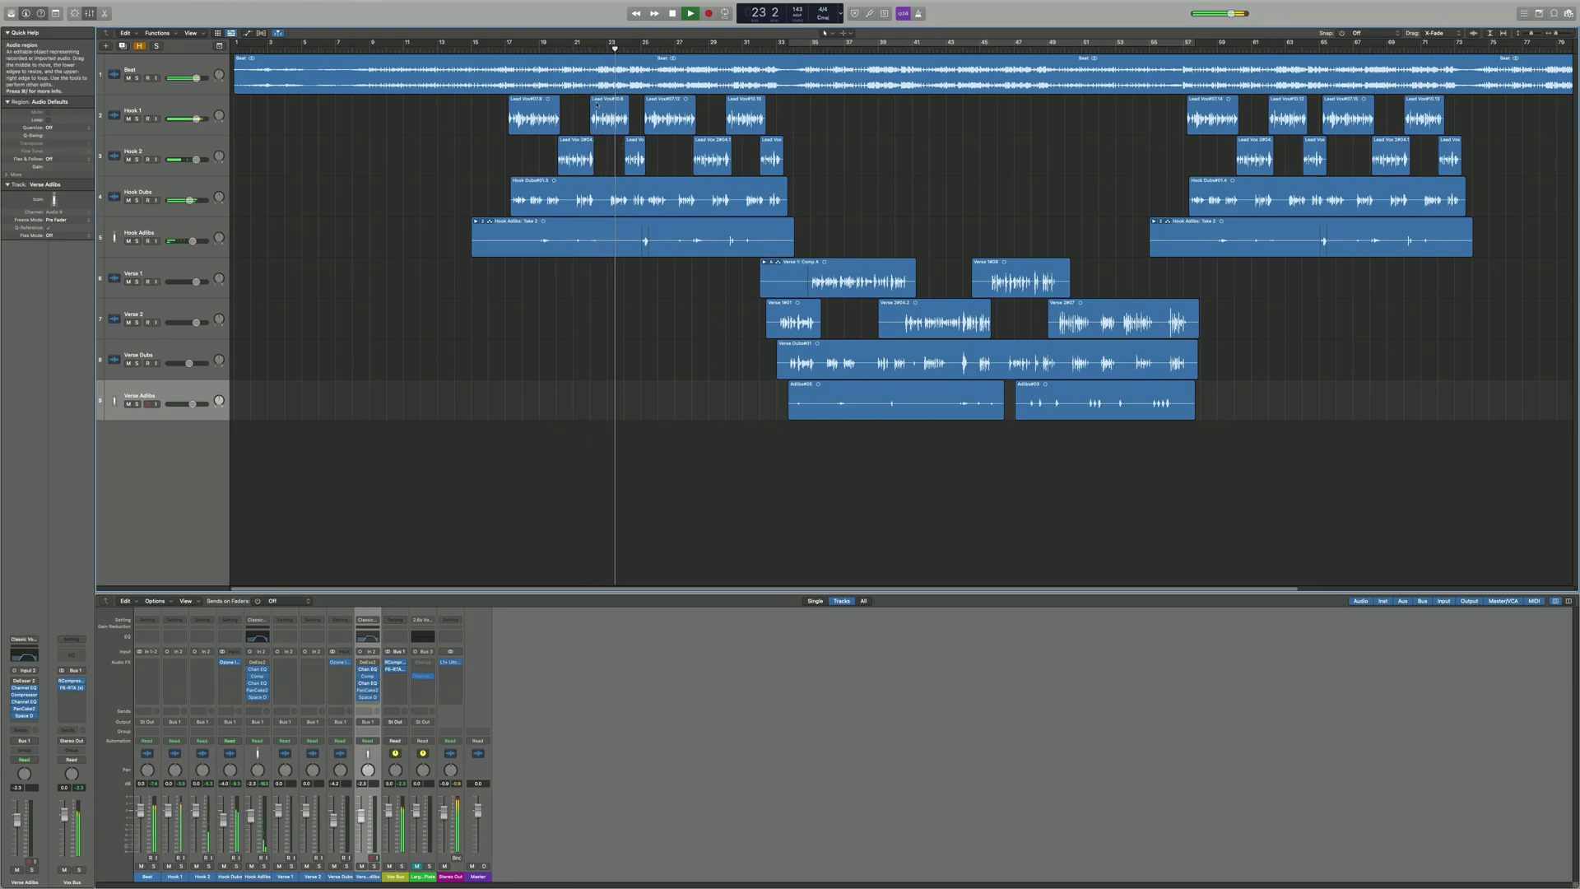
pyautogui.press('space')
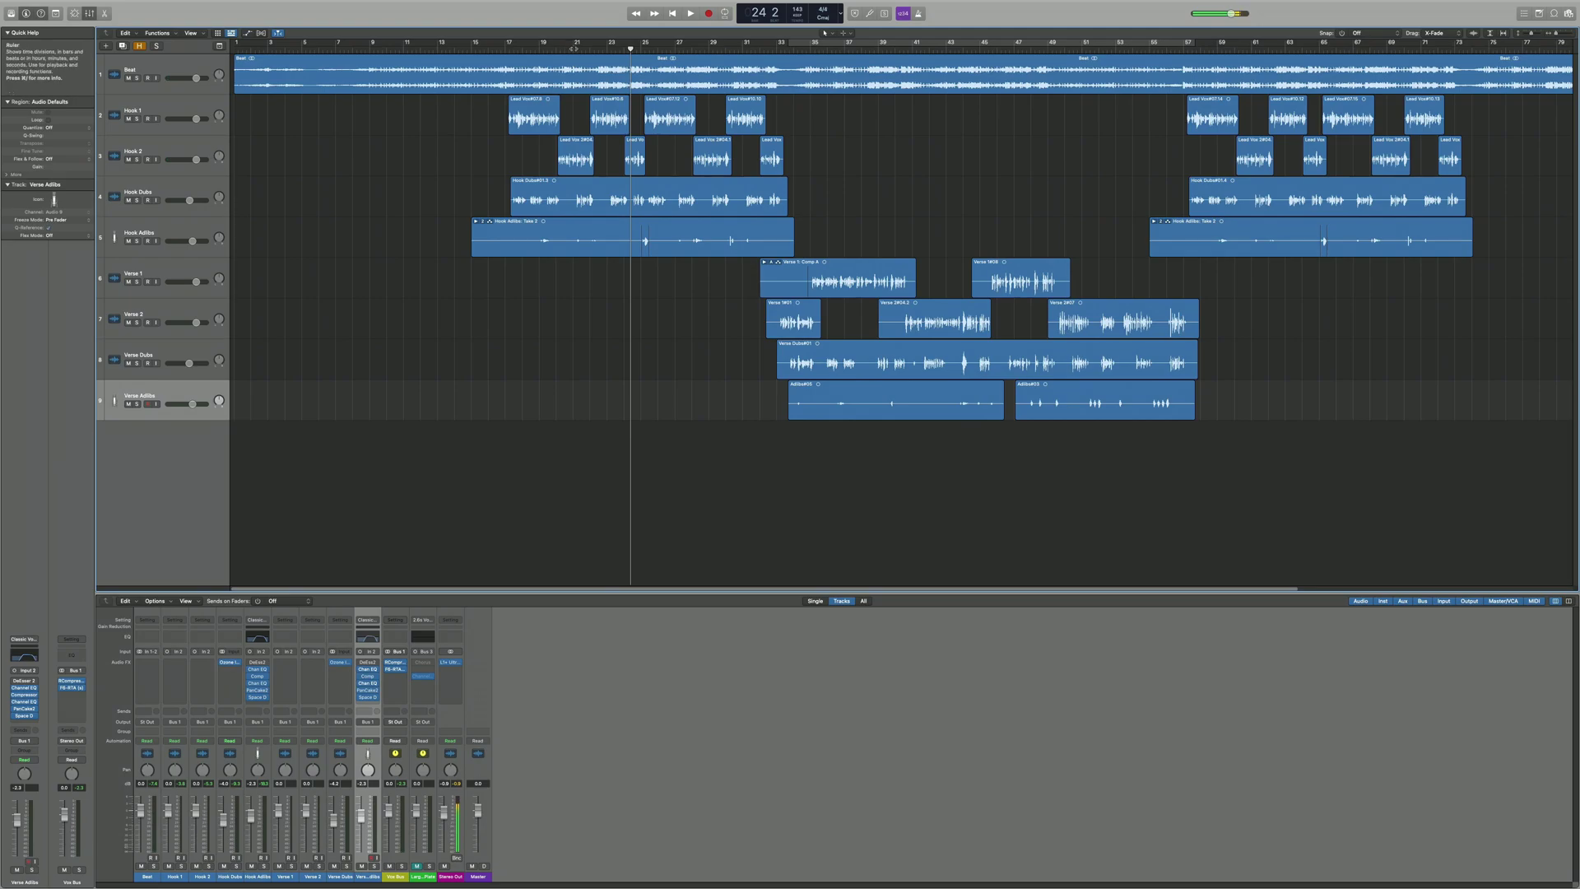
pyautogui.click(574, 48)
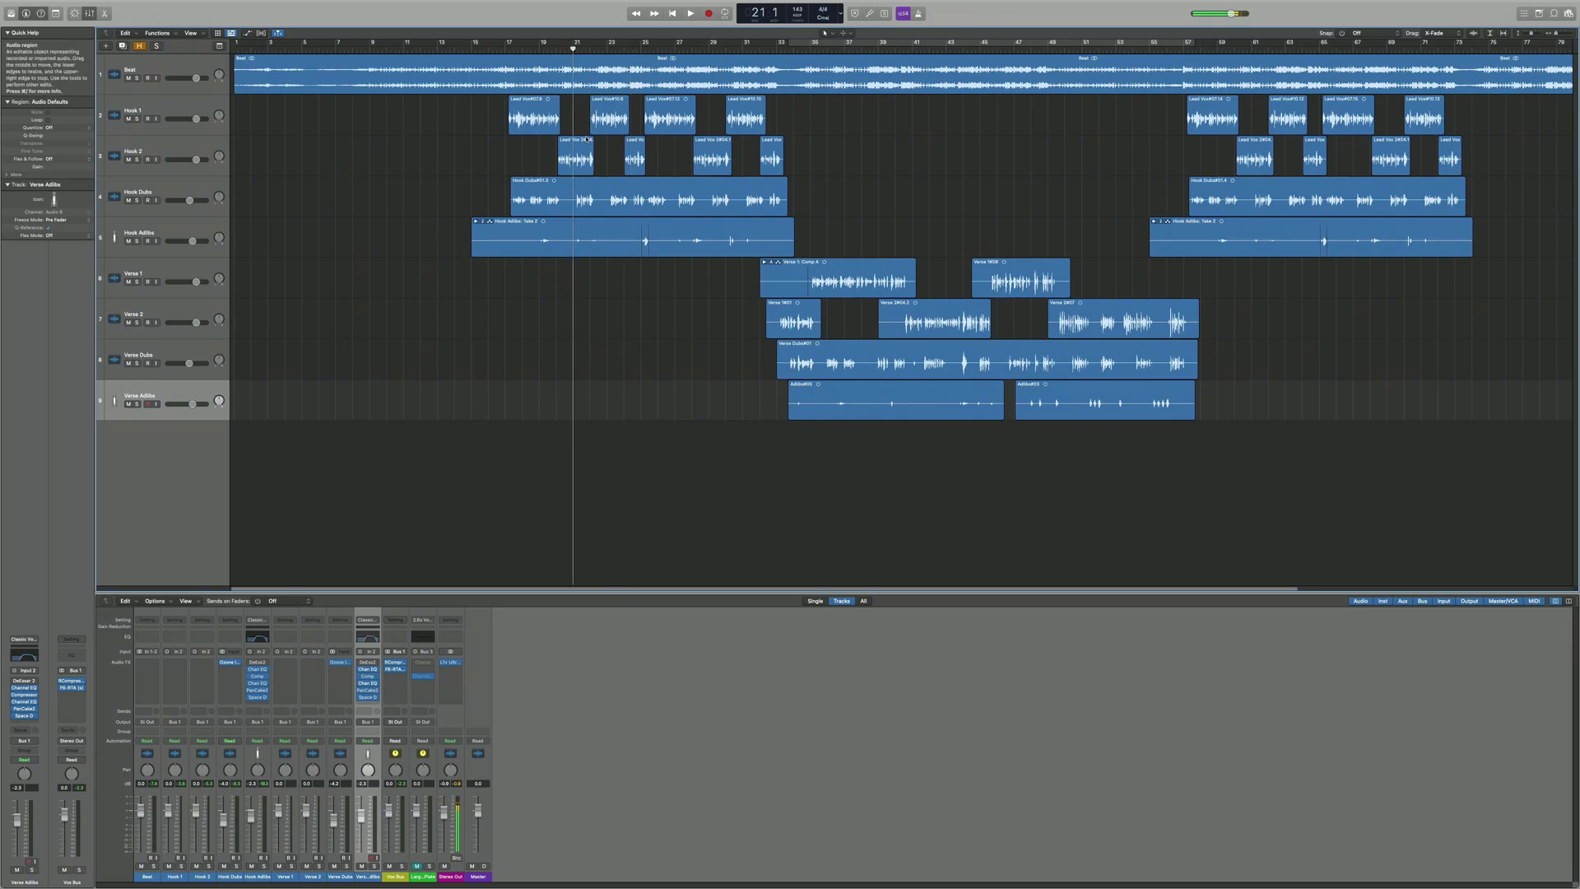
# Split the closing words around bar 22 off the end of the first vocal phrase on the Hook 2 track.
pyautogui.moveTo(594, 144); pyautogui.dragTo(615, 161)
pyautogui.hscroll(-5, 557, 205)
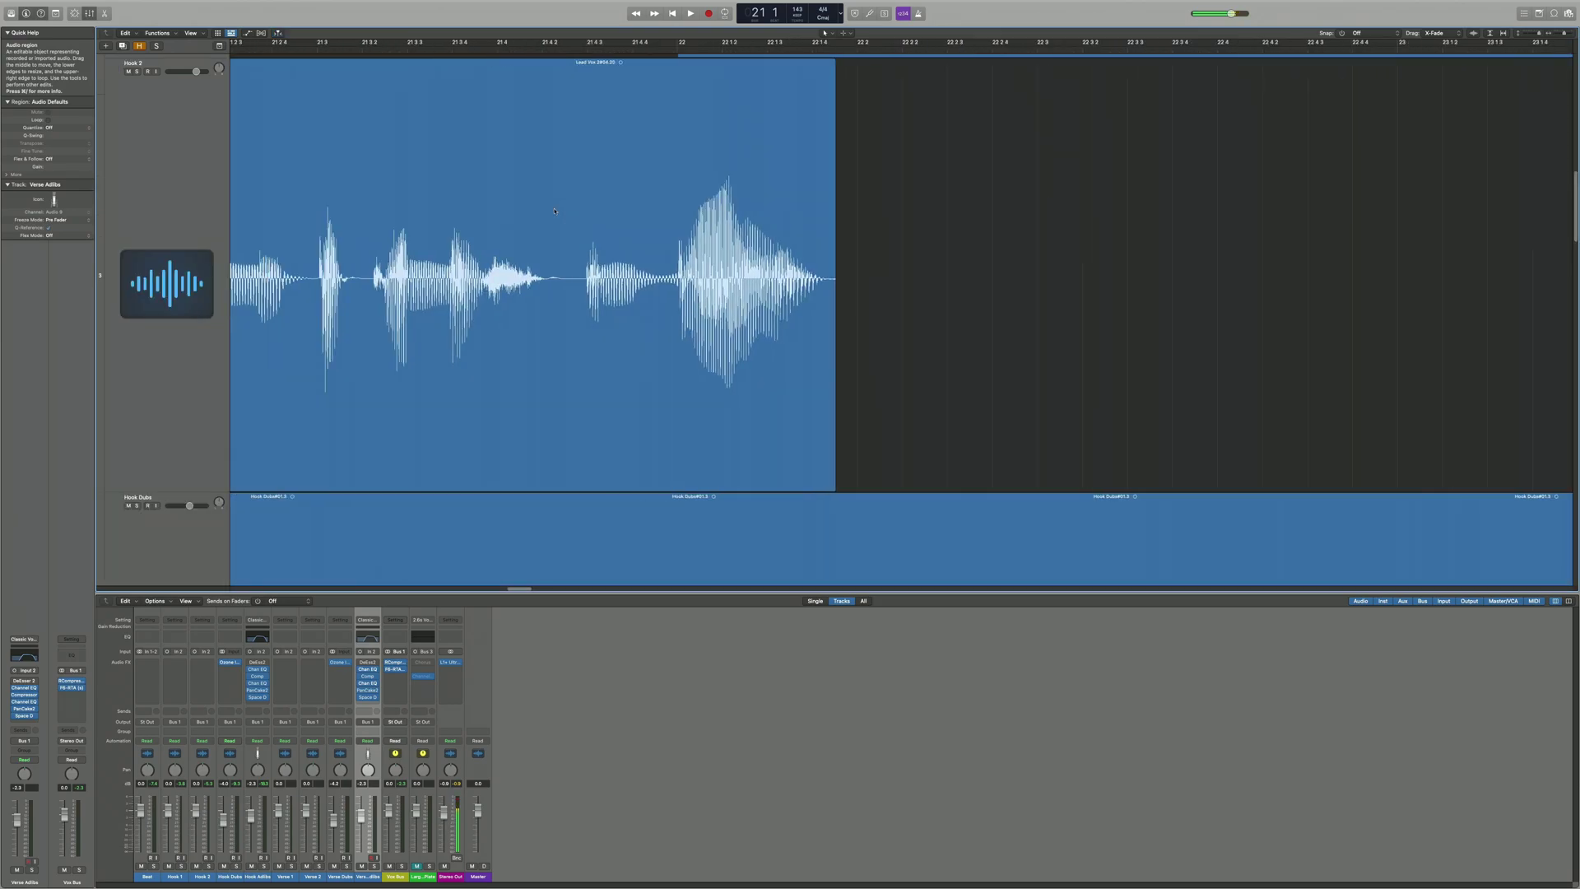
pyautogui.press('x')
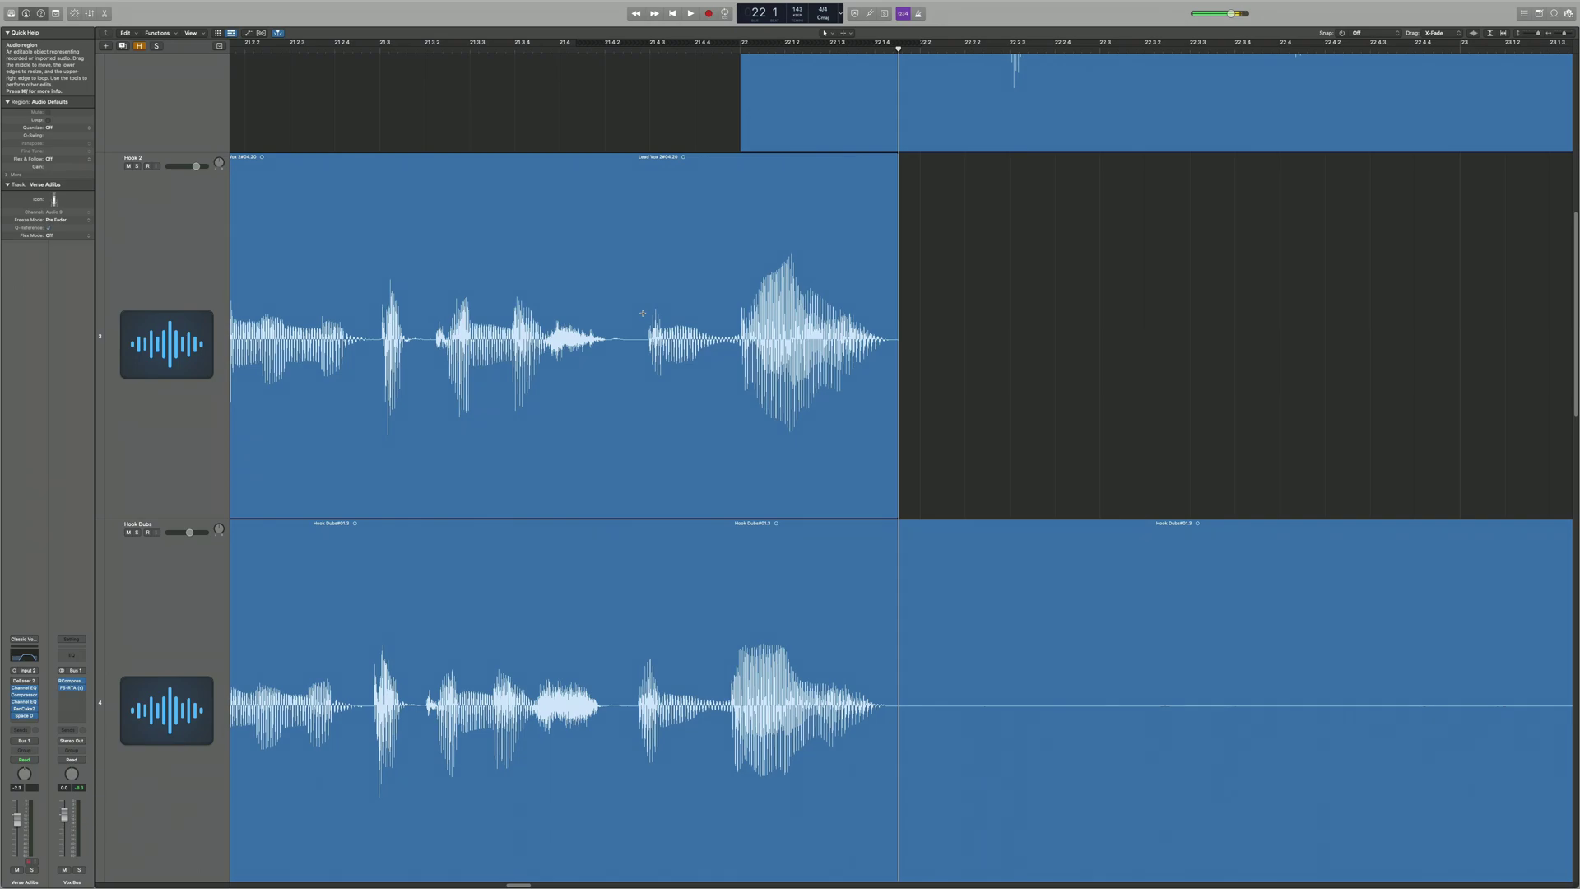
pyautogui.moveTo(637, 321); pyautogui.dragTo(930, 494)
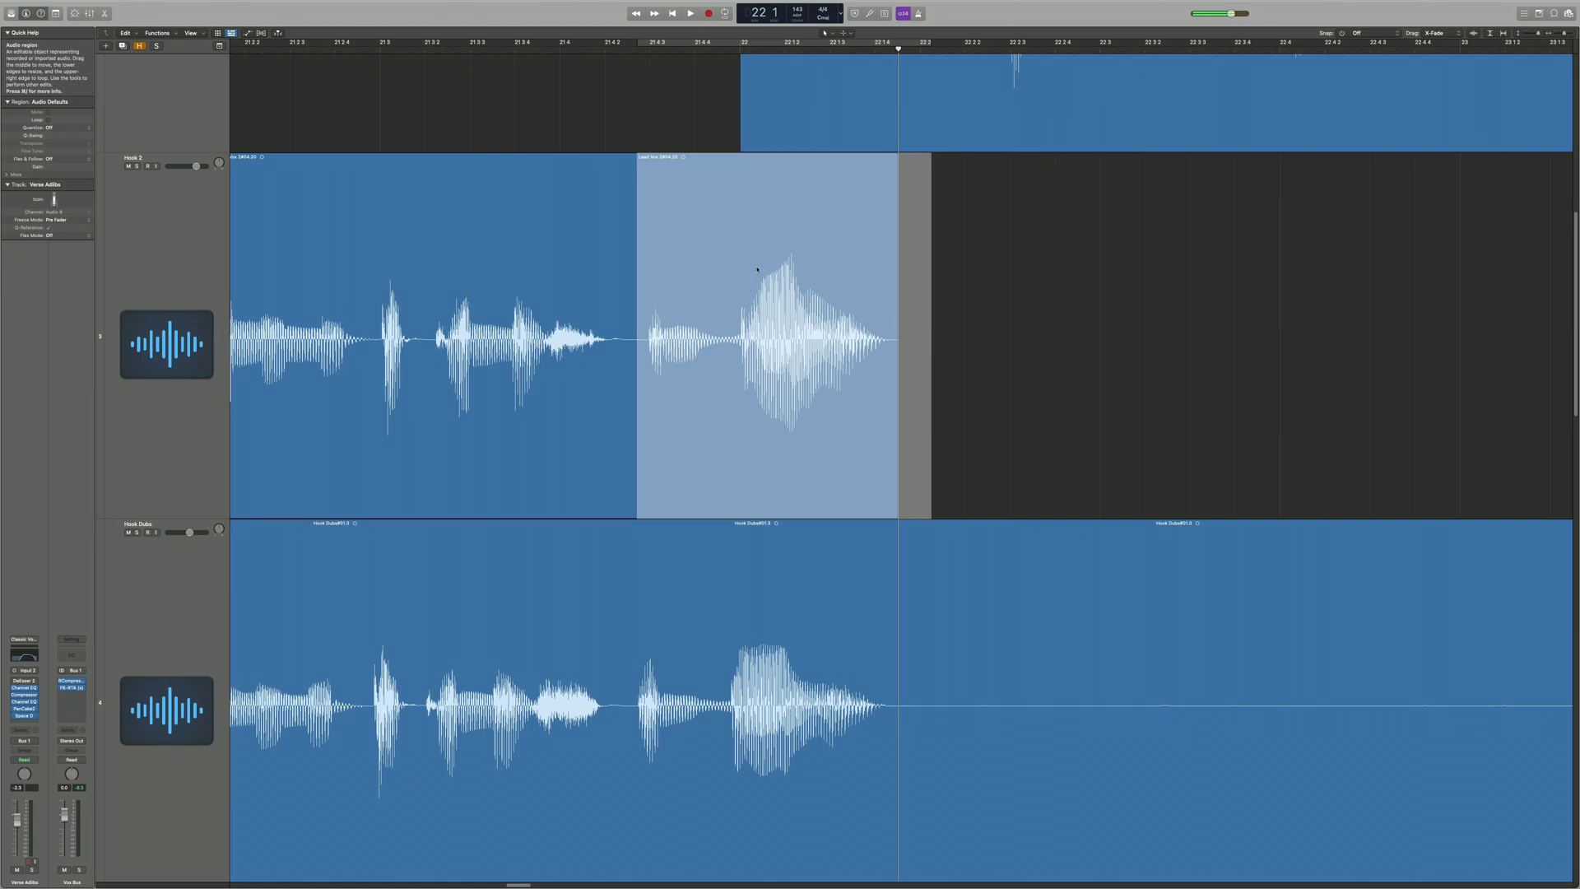
pyautogui.click(757, 268)
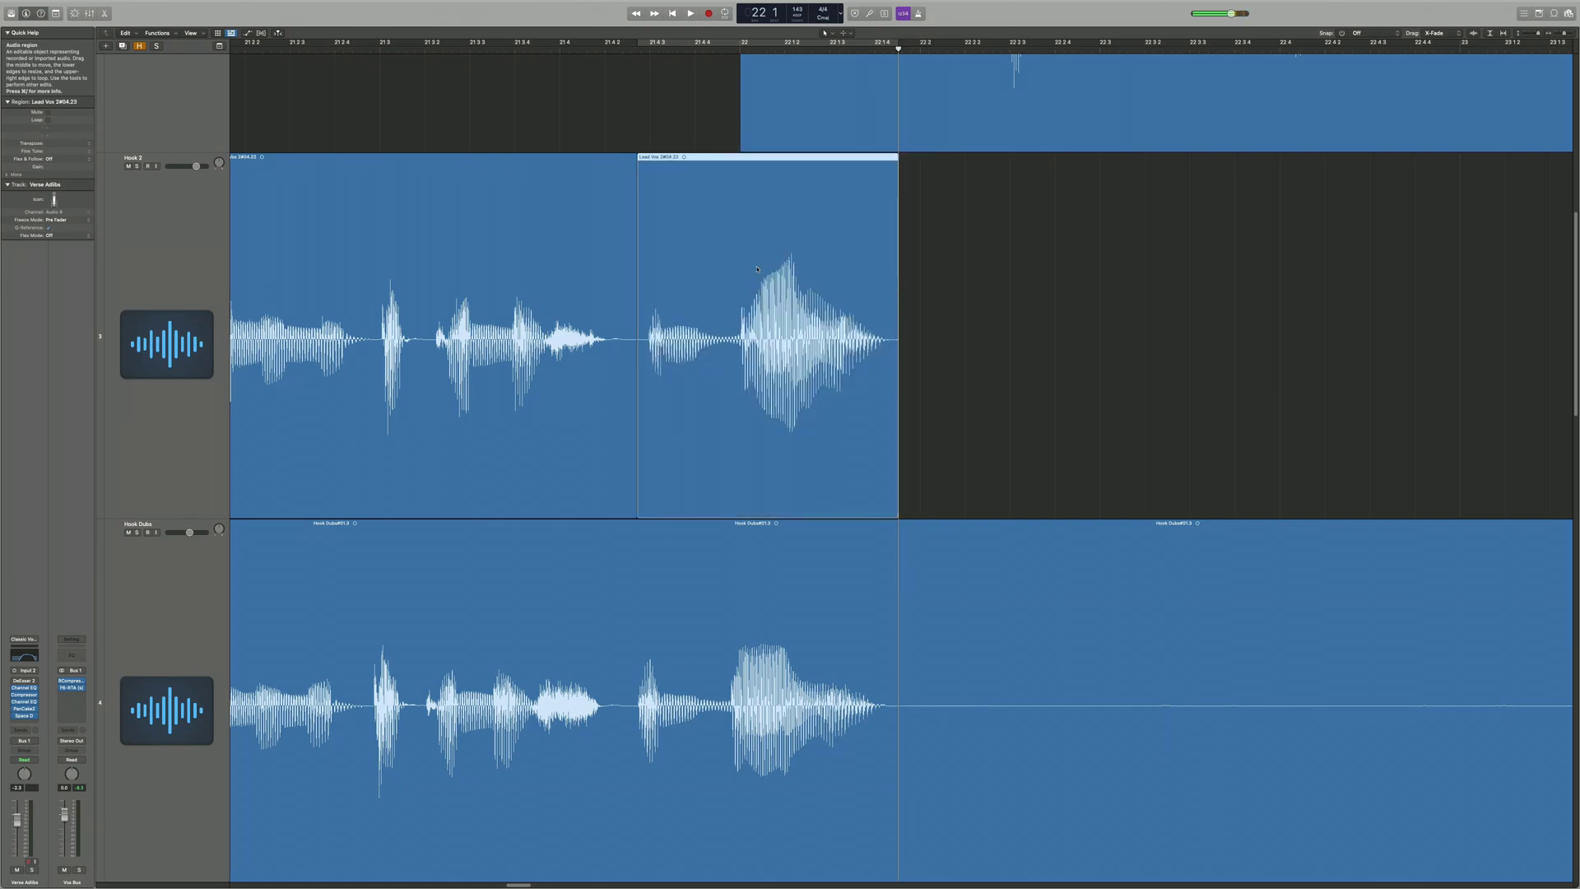
pyautogui.click(914, 211)
pyautogui.click(860, 215)
# Add a long fade-out over most of the split Hook 2 region with the Fade tool and change its type to Slow Down.
pyautogui.press('t')
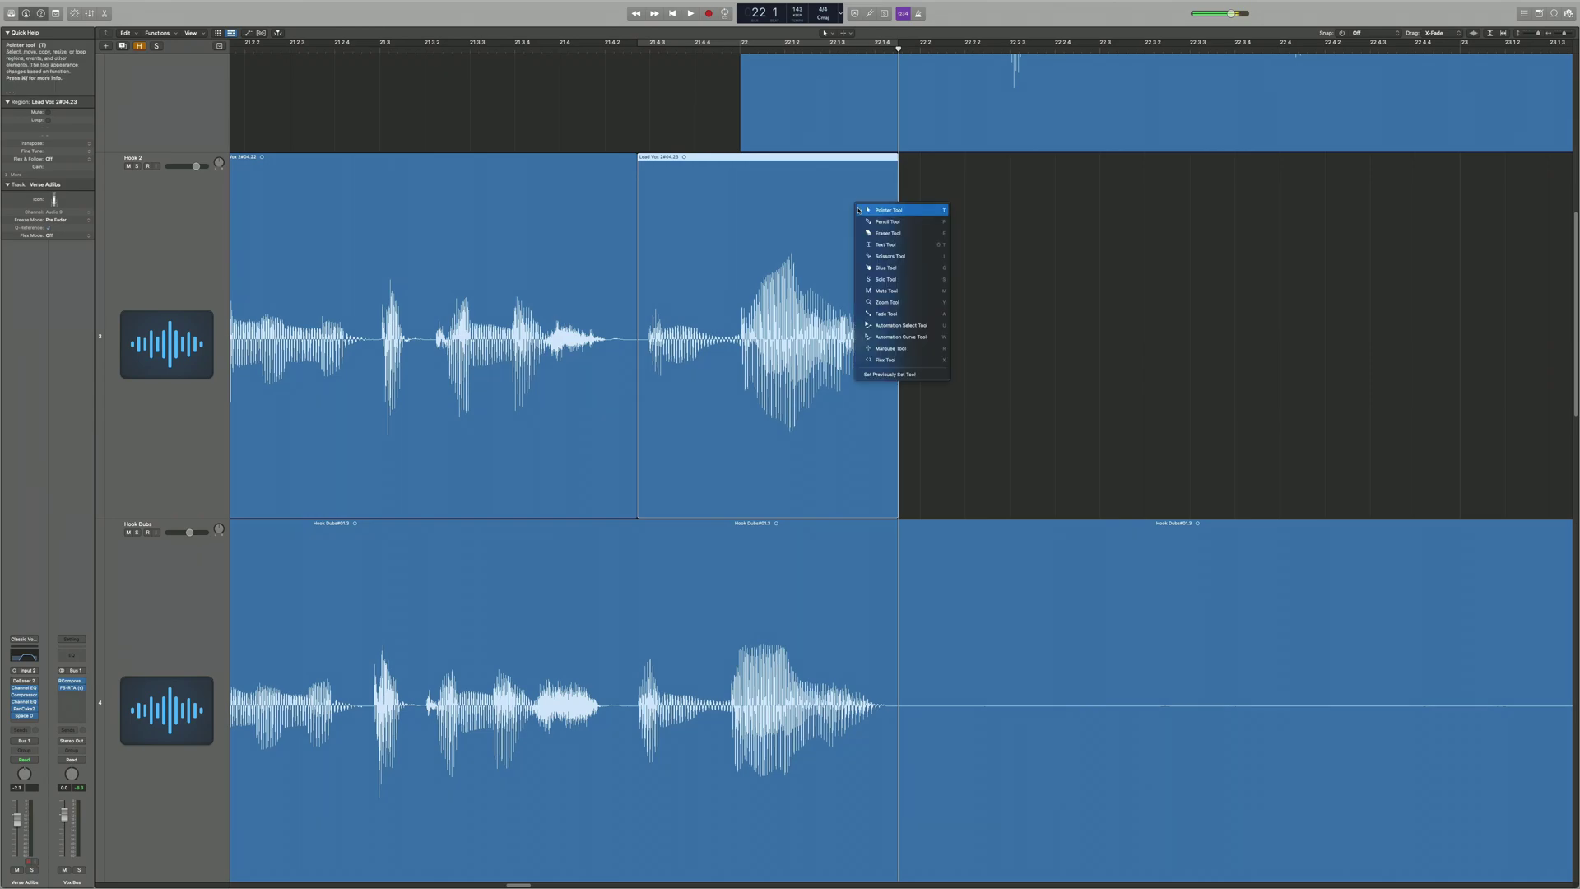
pyautogui.click(889, 314)
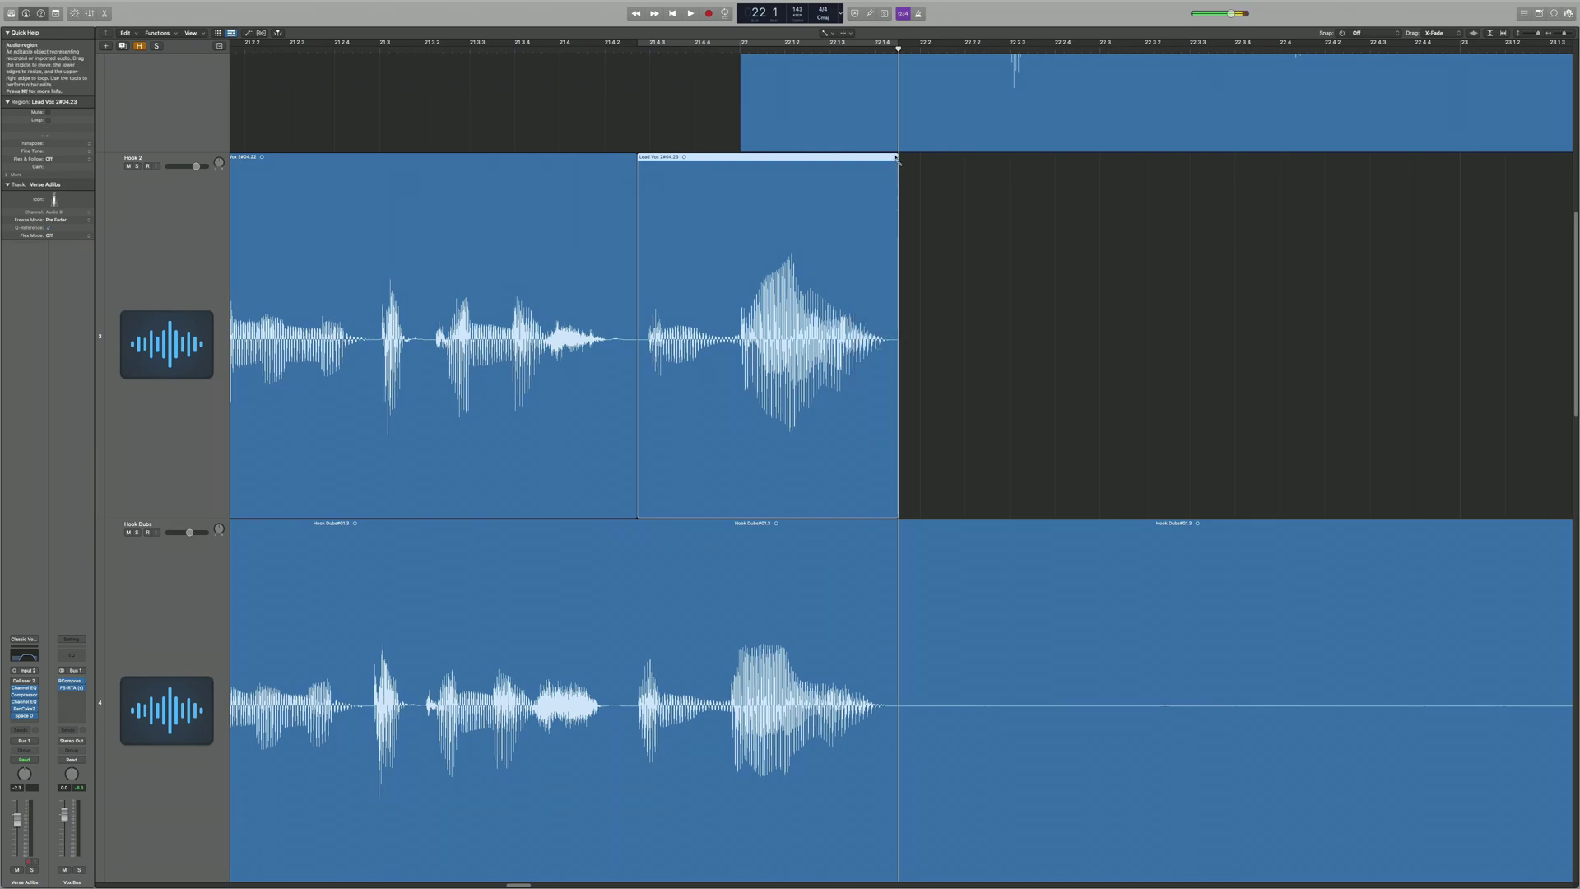
pyautogui.moveTo(895, 156); pyautogui.dragTo(665, 131)
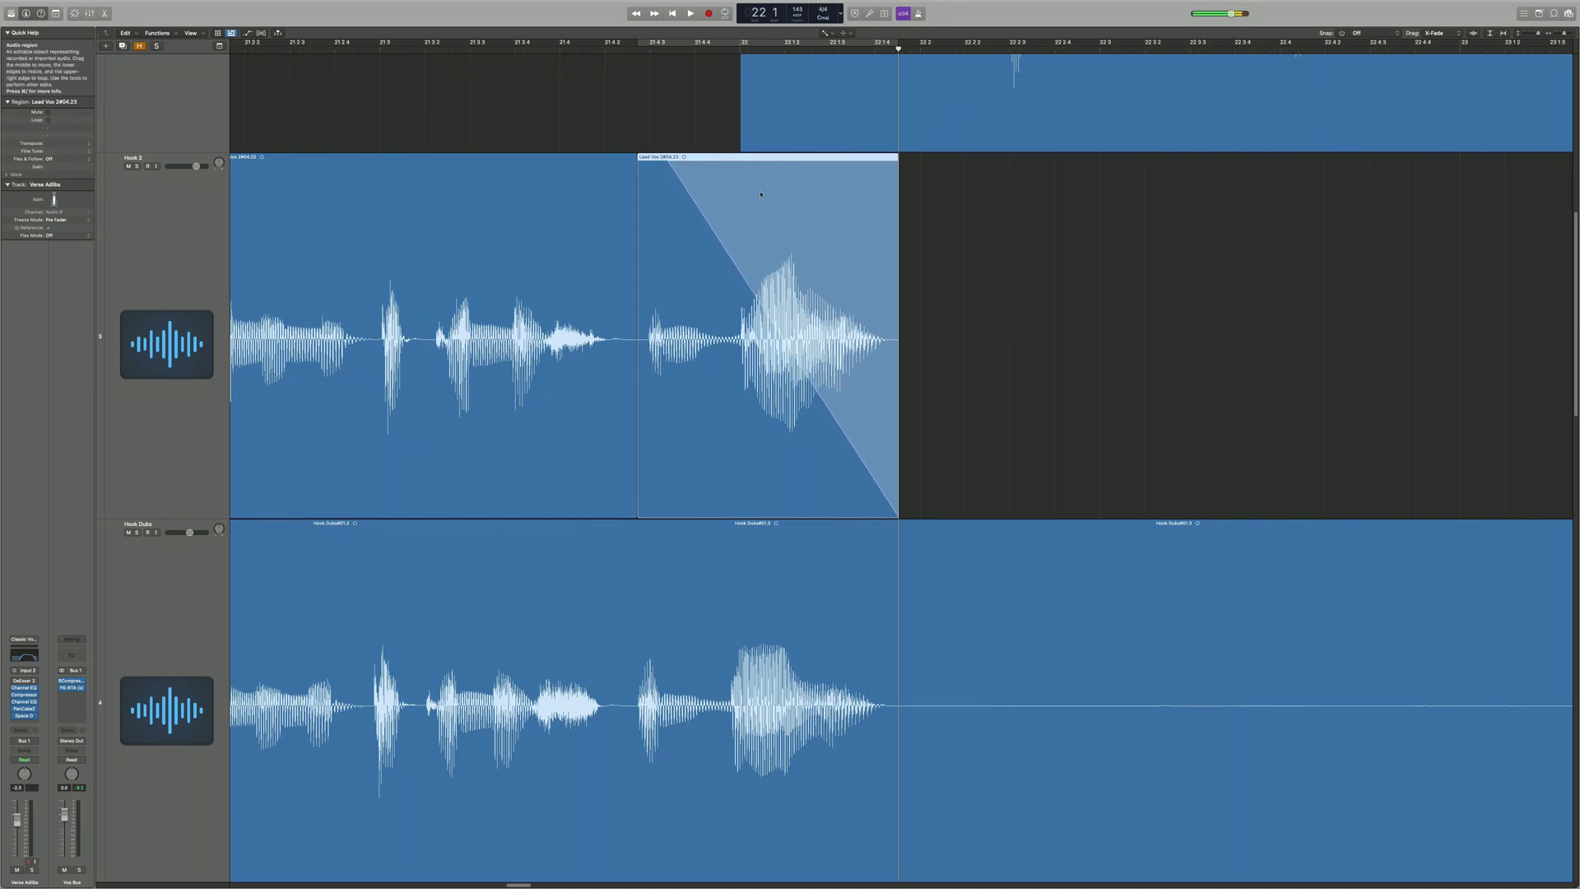
pyautogui.rightClick(759, 192)
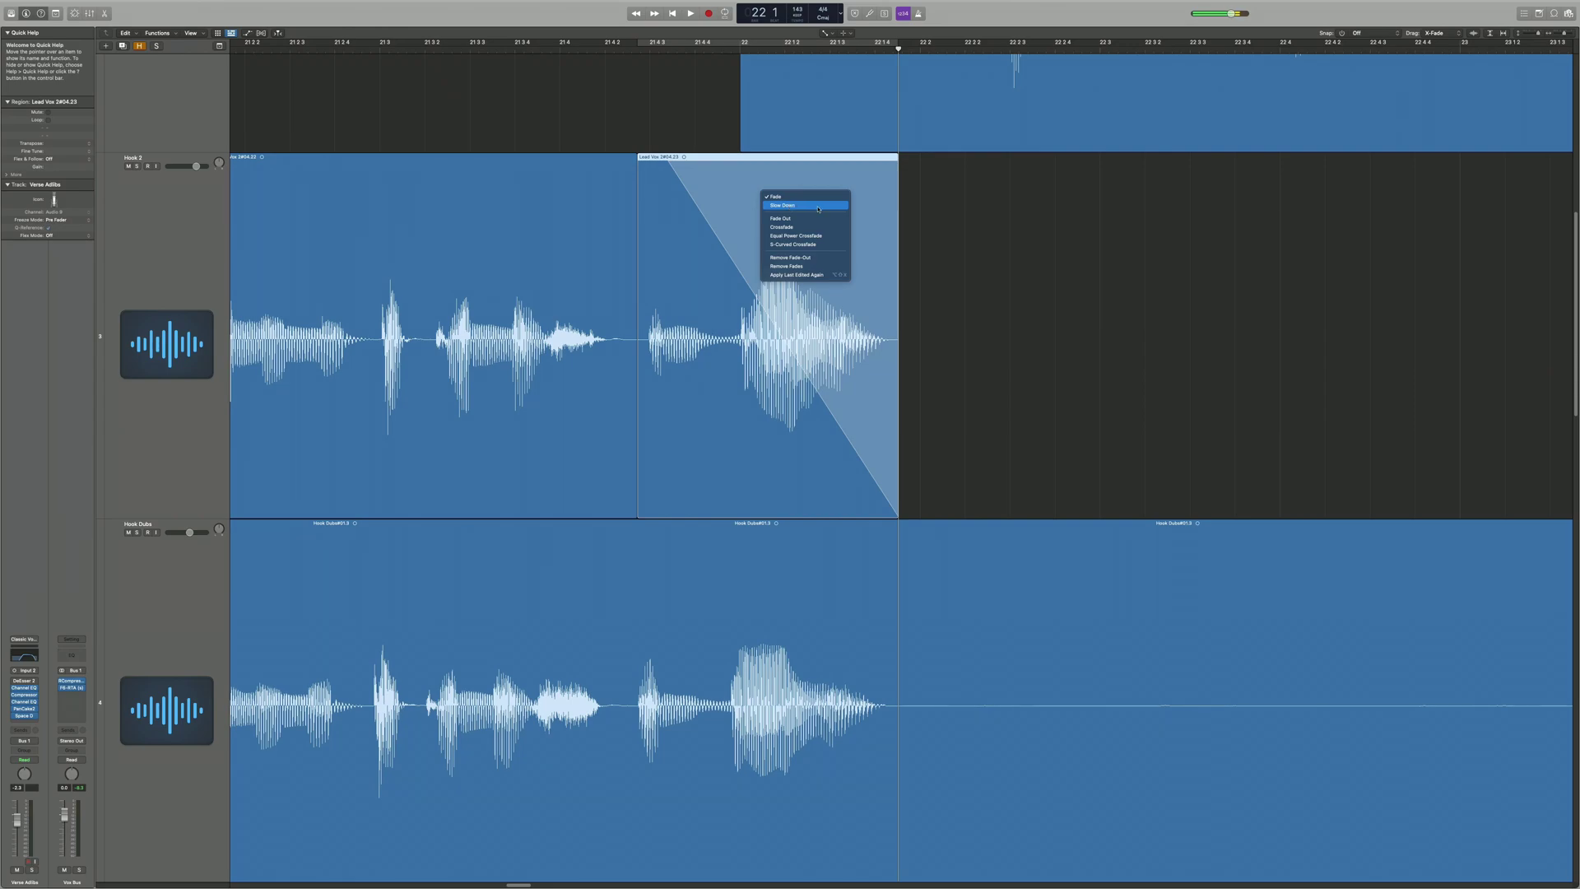
pyautogui.click(818, 206)
# Audition the slow-down at the end of the Hook 2 phrase, muting the Hook Dubs track for a second listen.
pyautogui.click(598, 49)
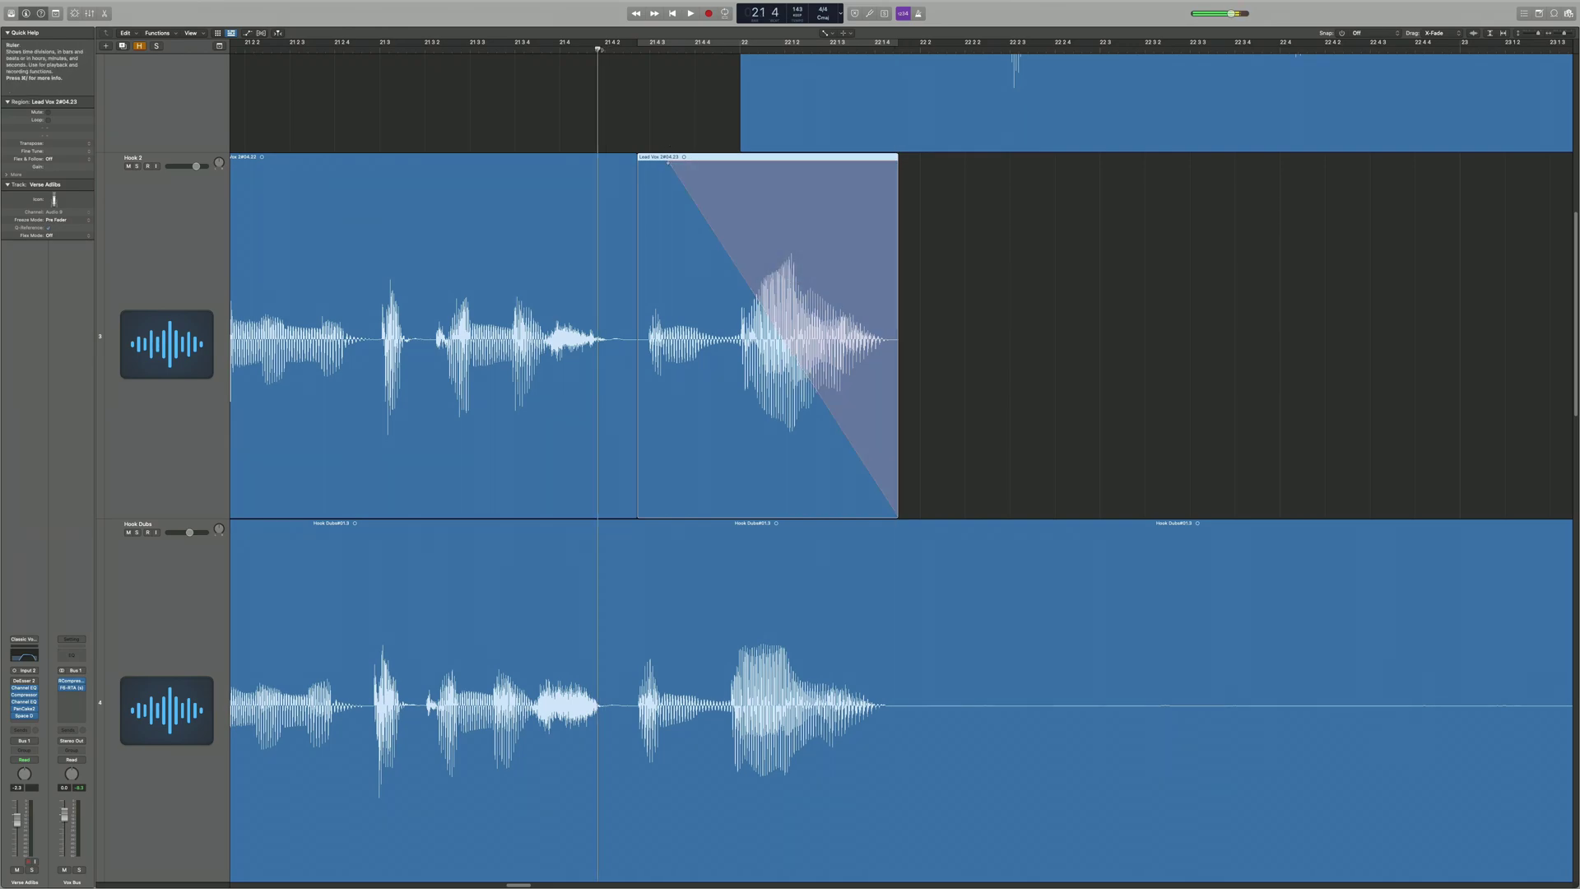
pyautogui.press('space')
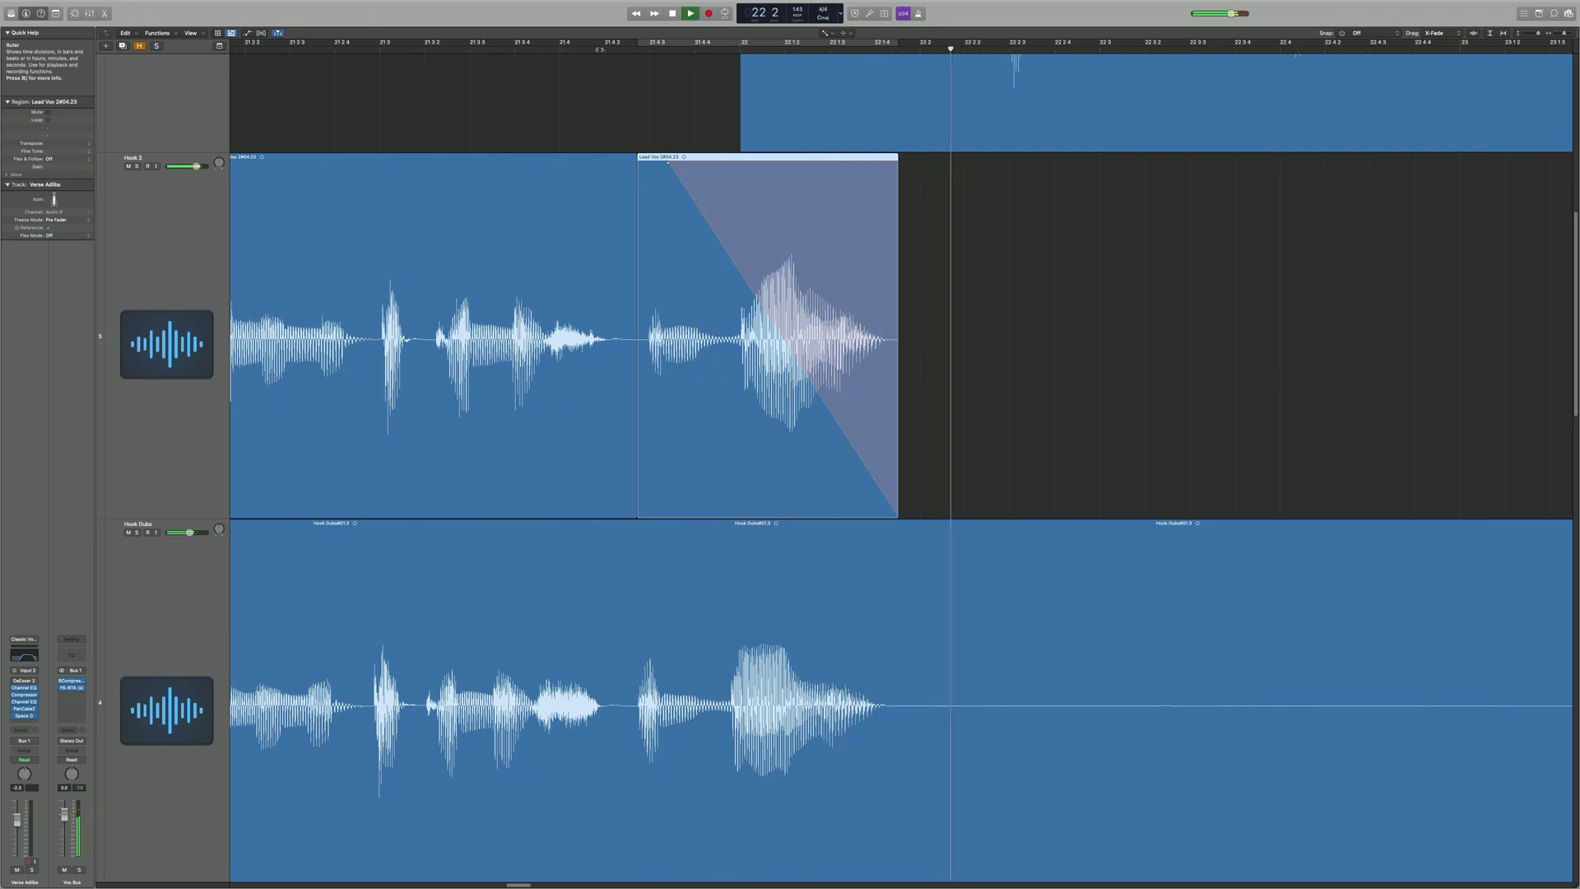
pyautogui.press('space')
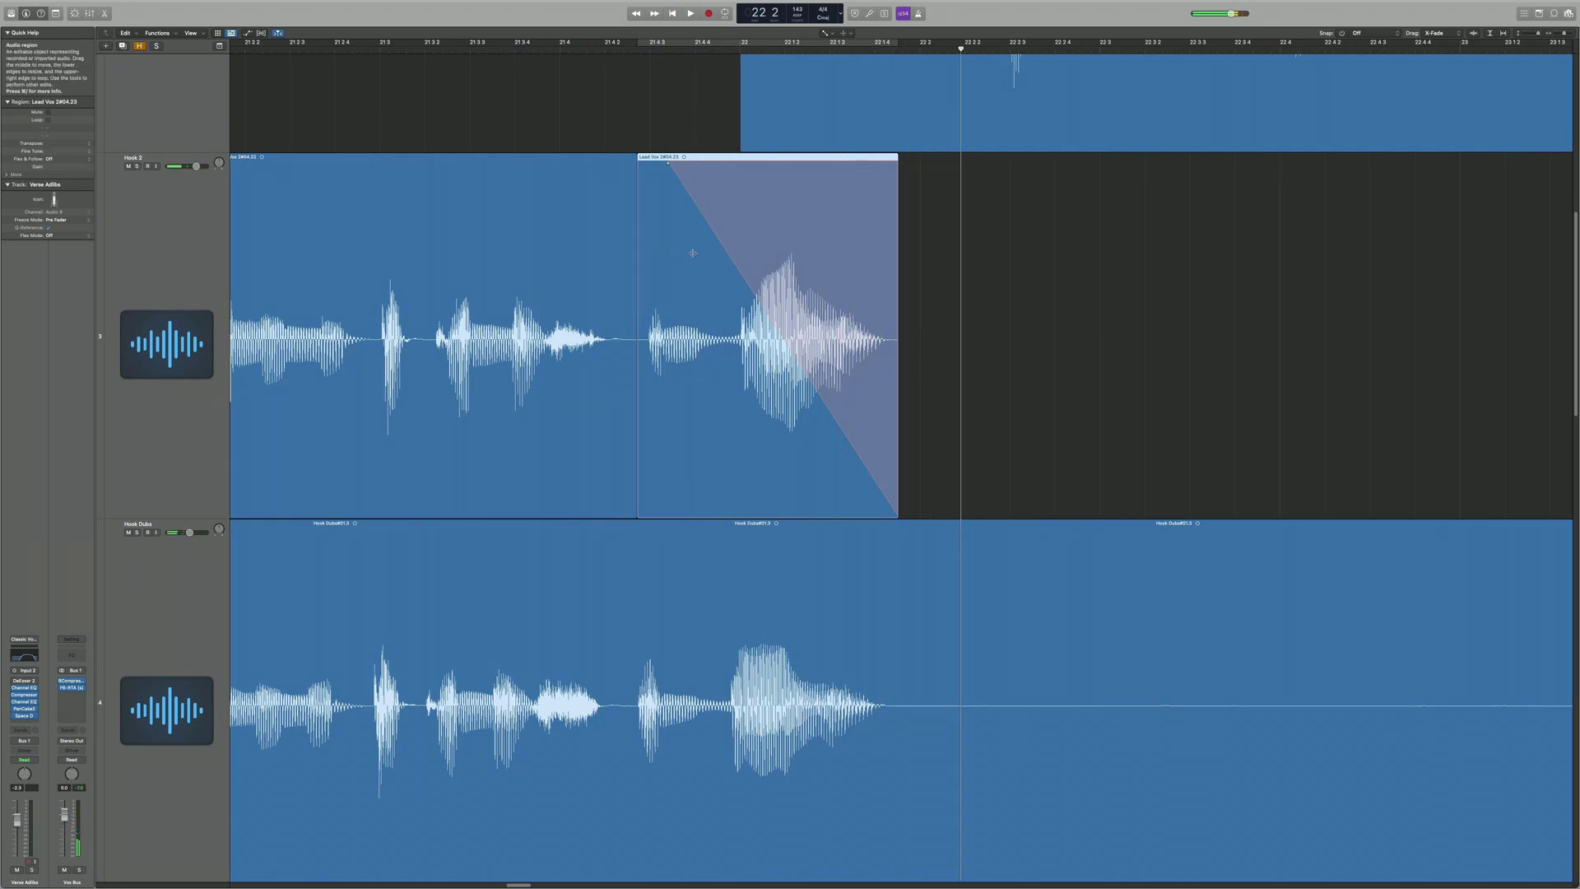
pyautogui.click(129, 532)
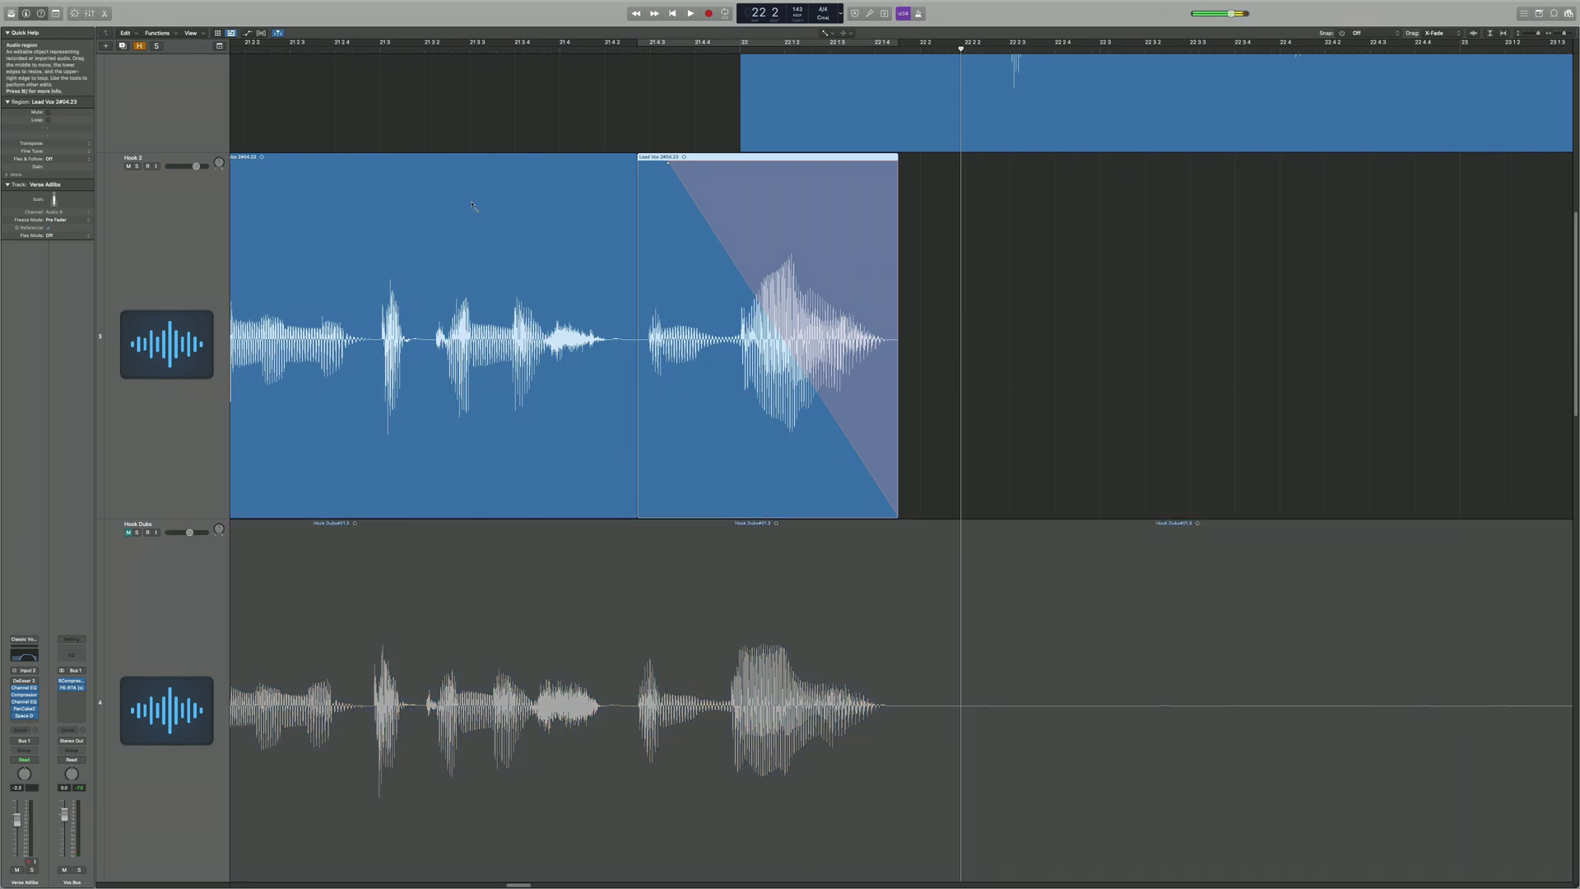
pyautogui.click(424, 44)
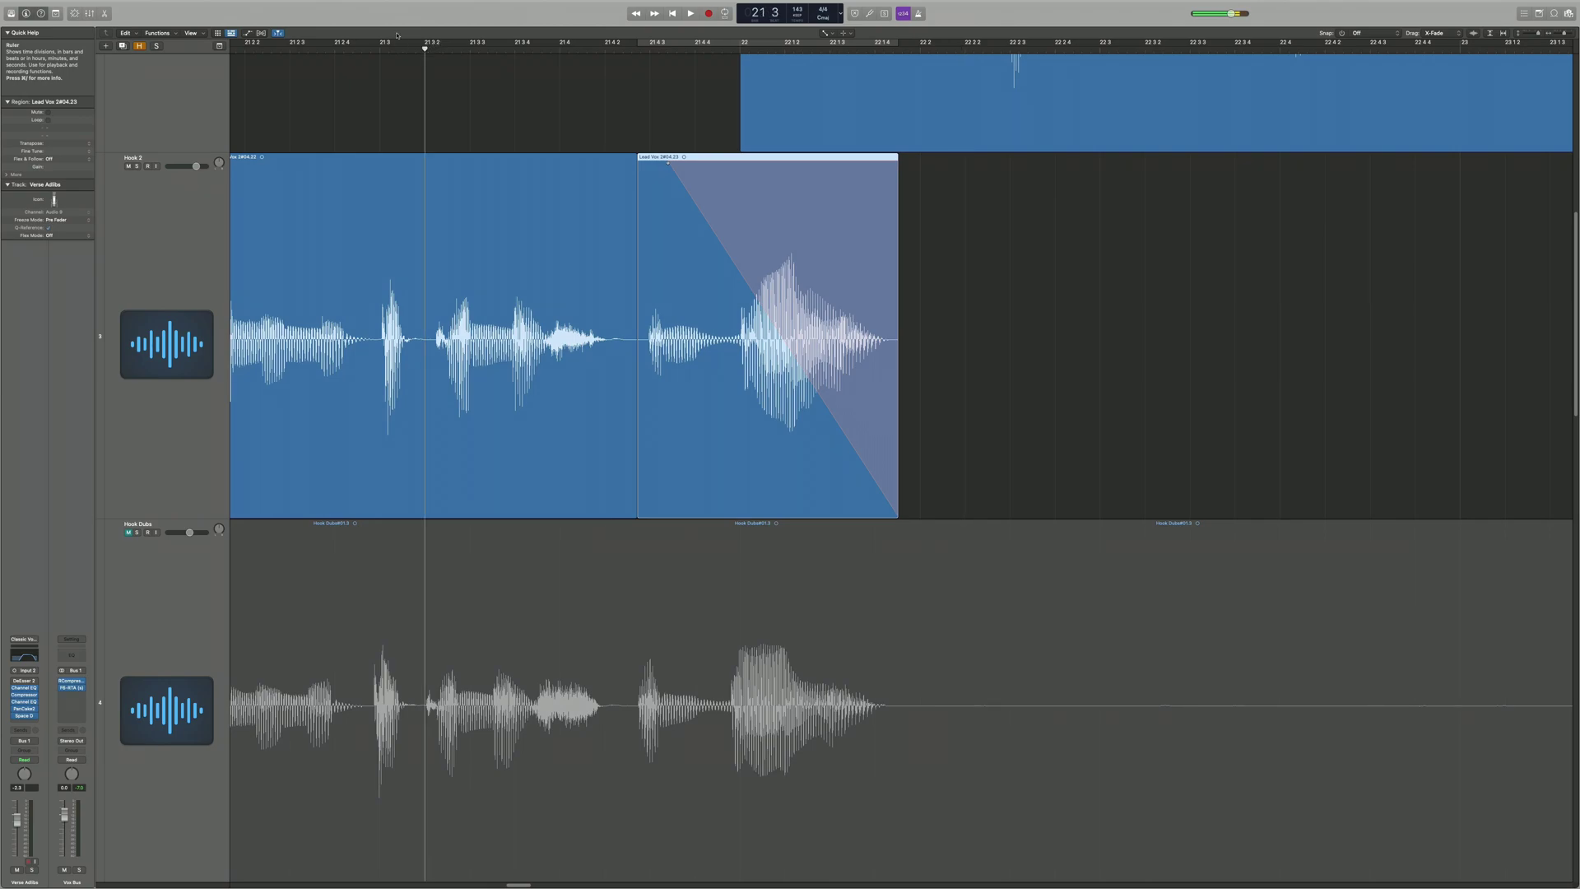
pyautogui.press('space')
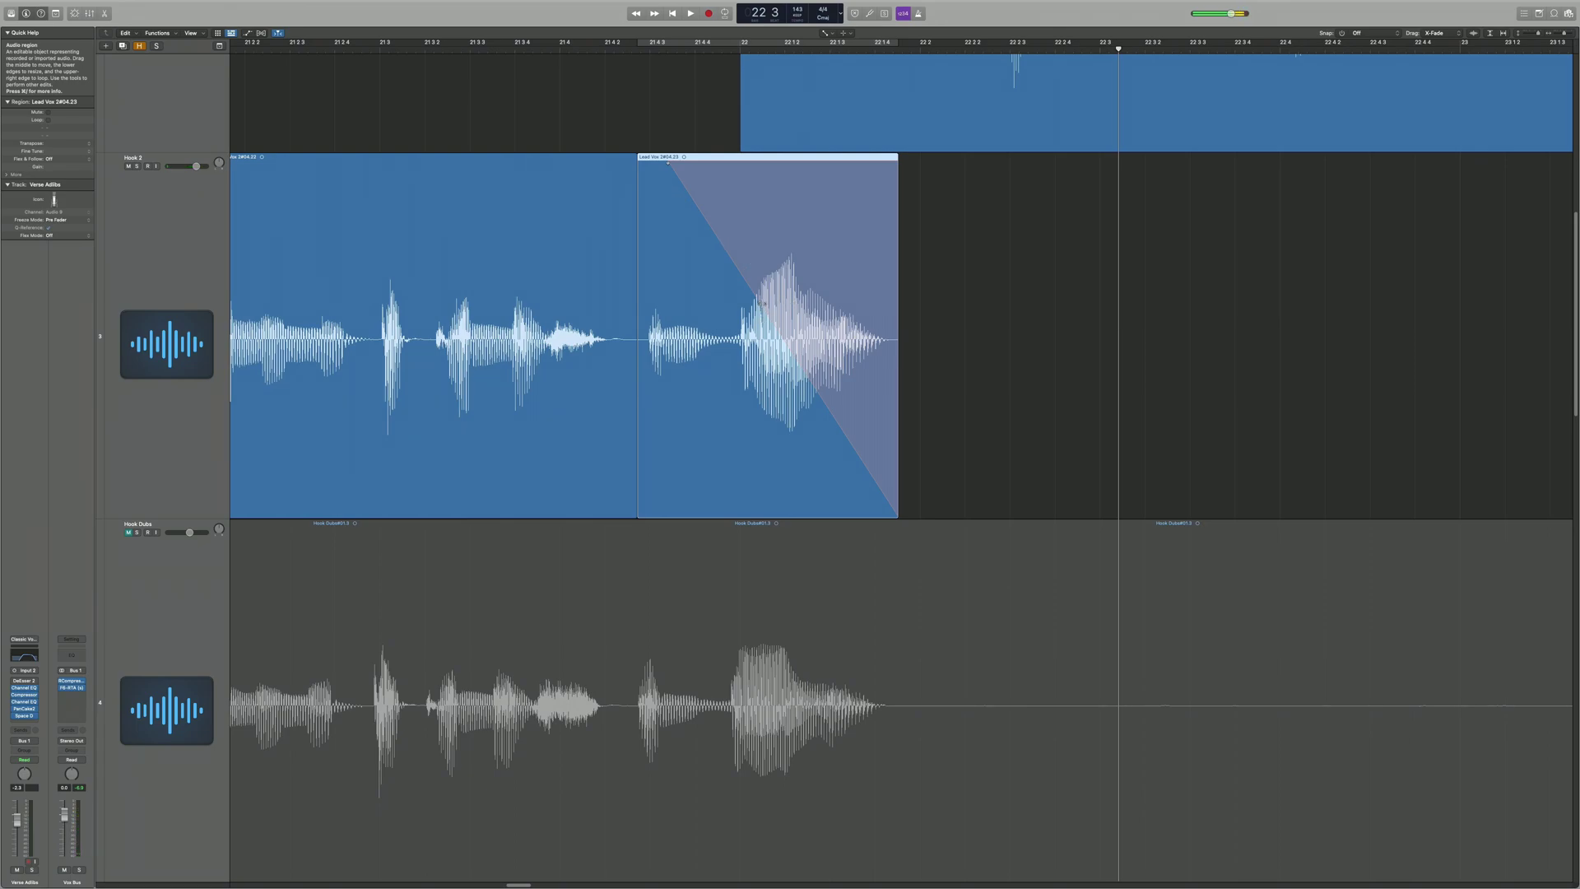
# Bend the Hook 2 slow-down curve outward and play the phrase ending.
pyautogui.moveTo(764, 303)
pyautogui.mouseDown()
pyautogui.moveTo(777, 293)
pyautogui.moveTo(752, 318)
pyautogui.mouseUp()
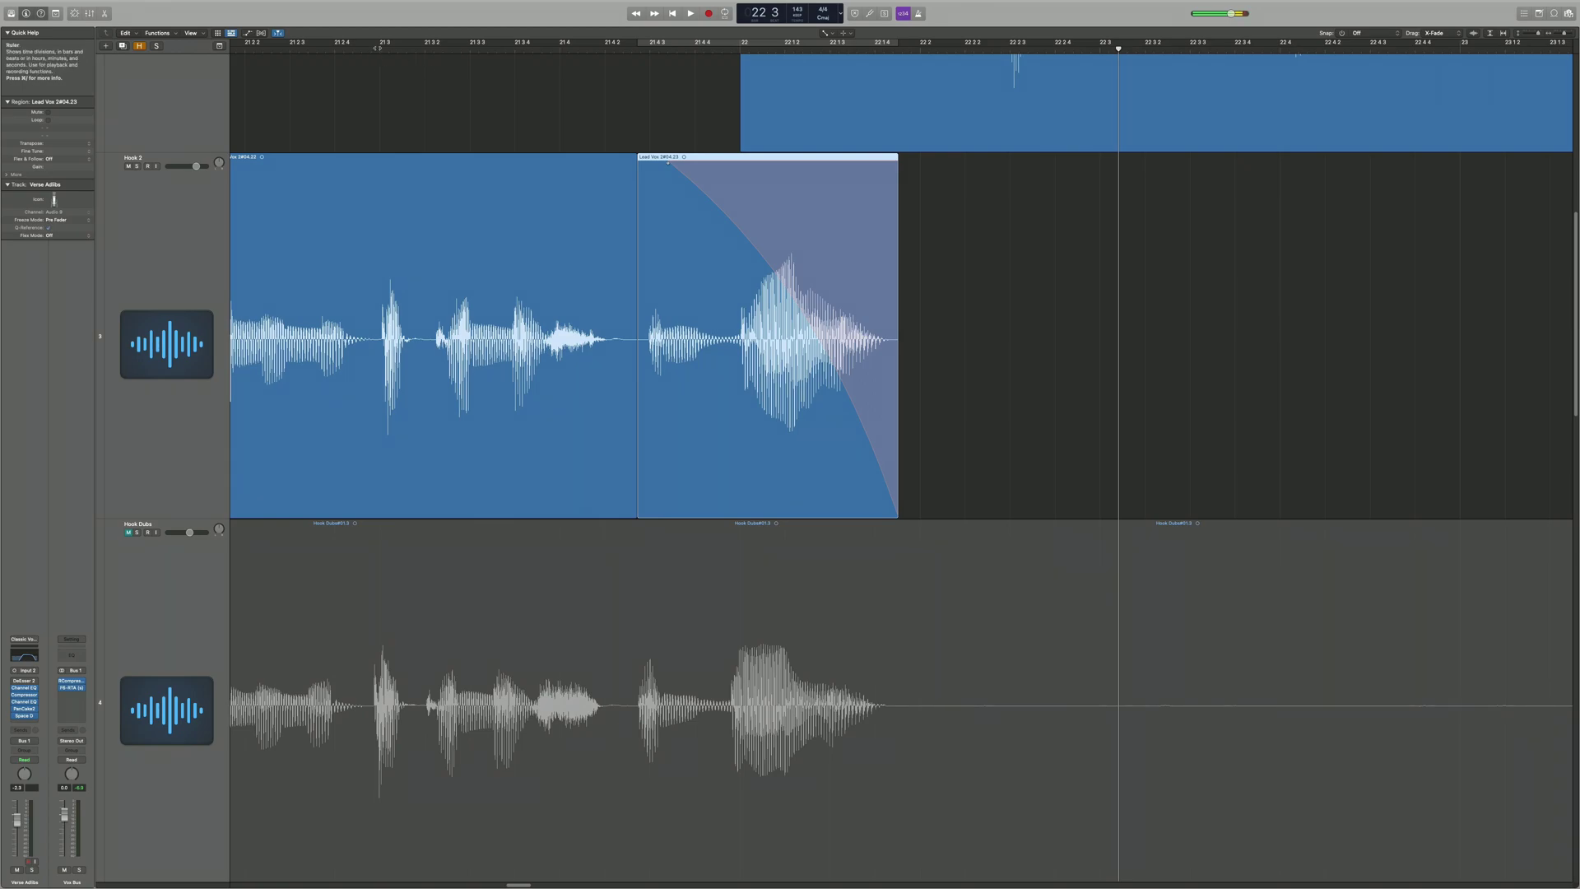
pyautogui.doubleClick(362, 47)
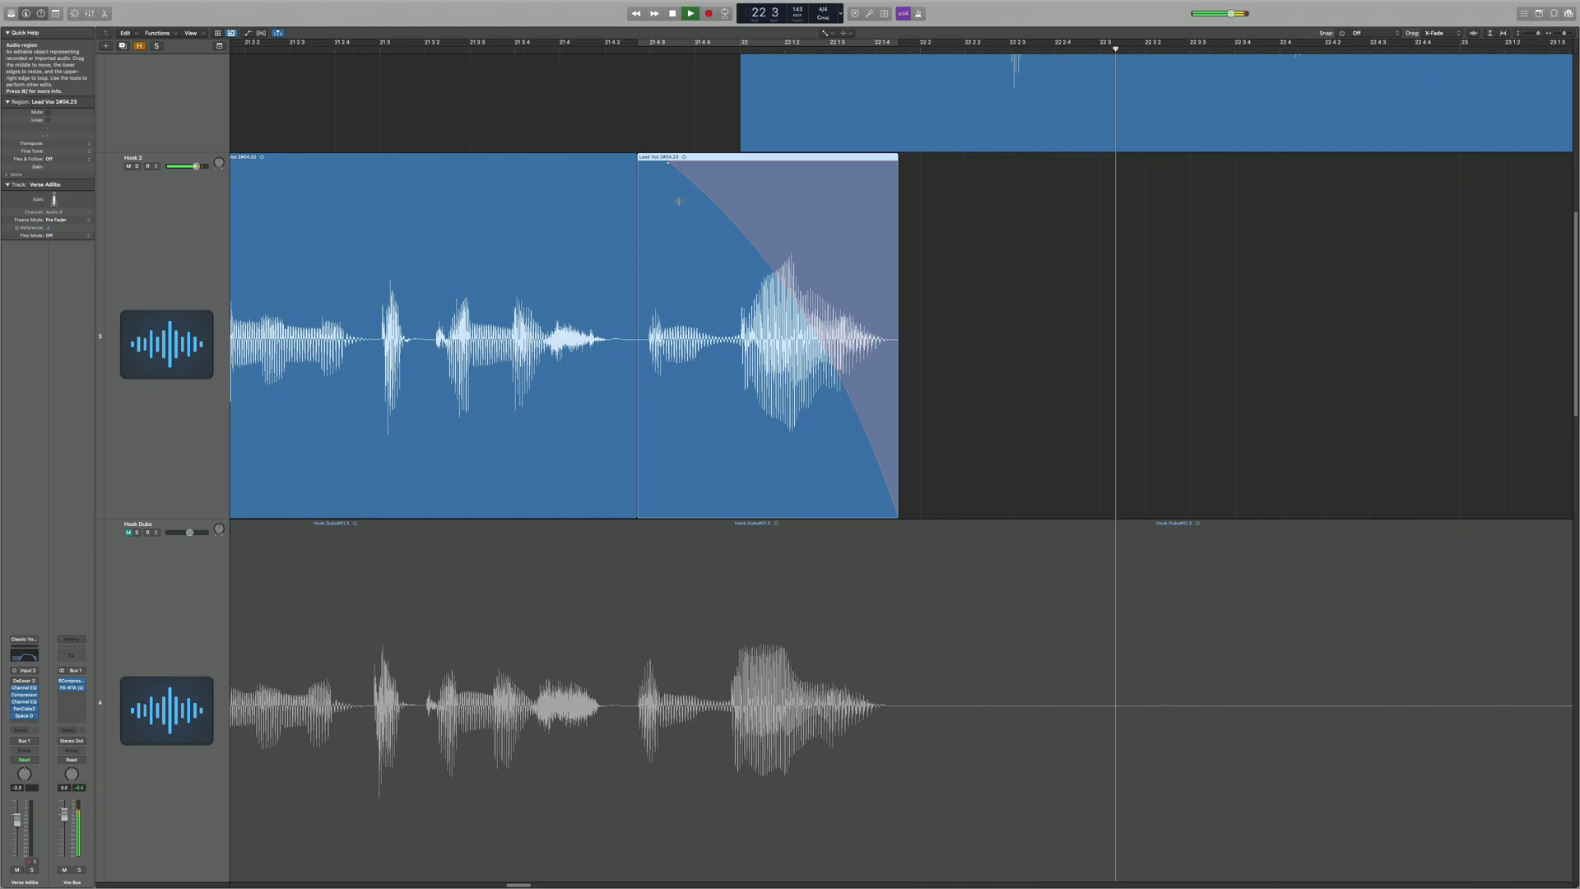
pyautogui.press('space')
# Shorten the Hook 2 slow-down so it starts just before bar 22, bend its curve inward, and audition it.
pyautogui.moveTo(669, 162); pyautogui.dragTo(723, 177)
pyautogui.moveTo(810, 273); pyautogui.dragTo(727, 155)
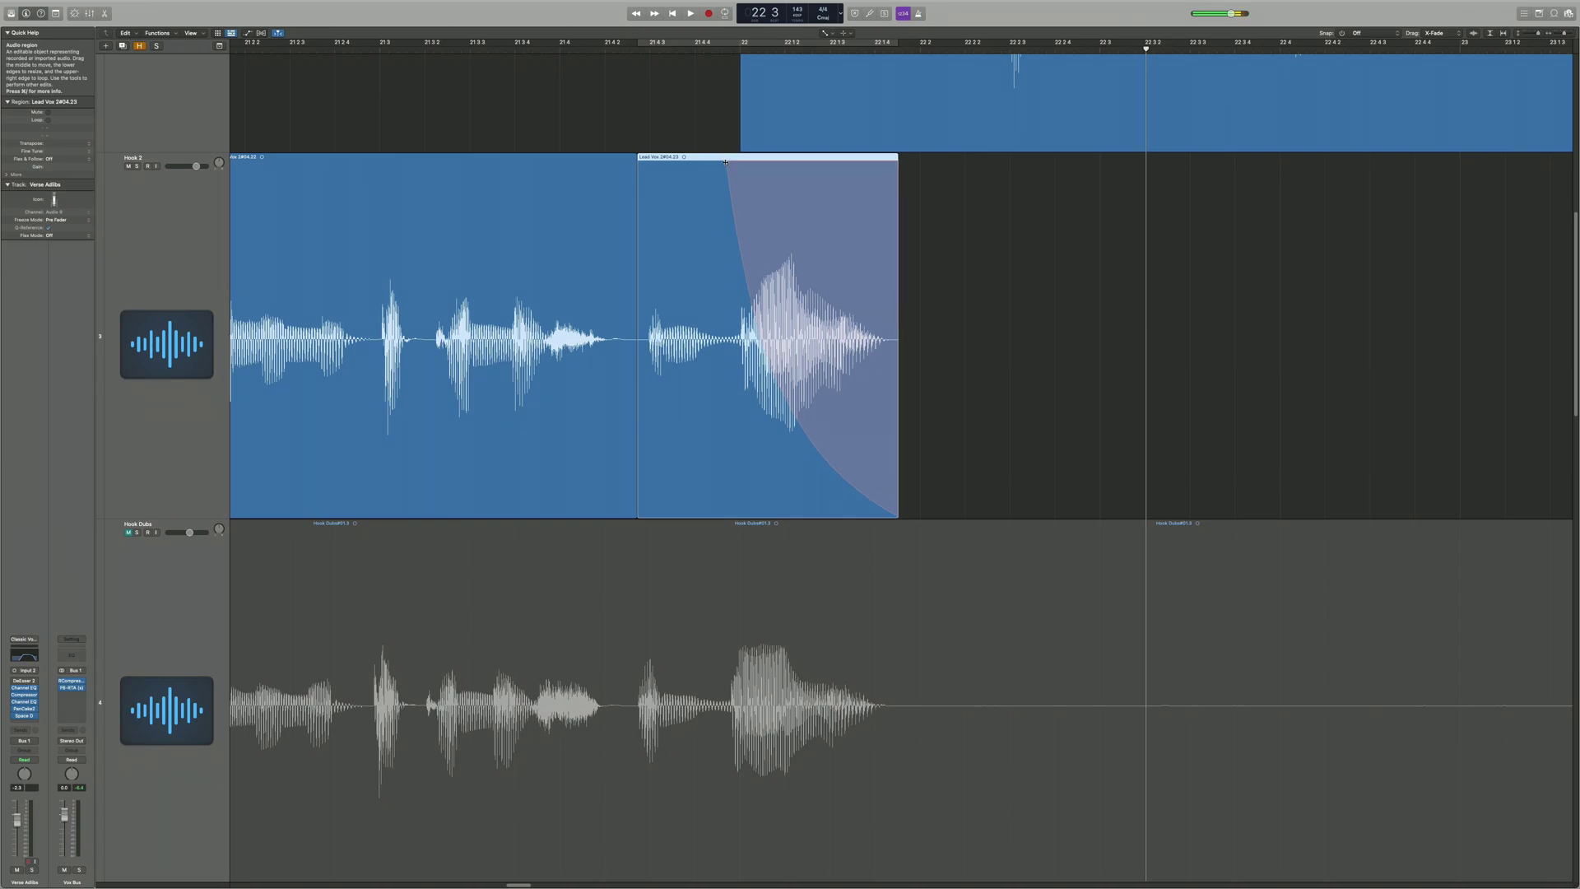
pyautogui.press('space')
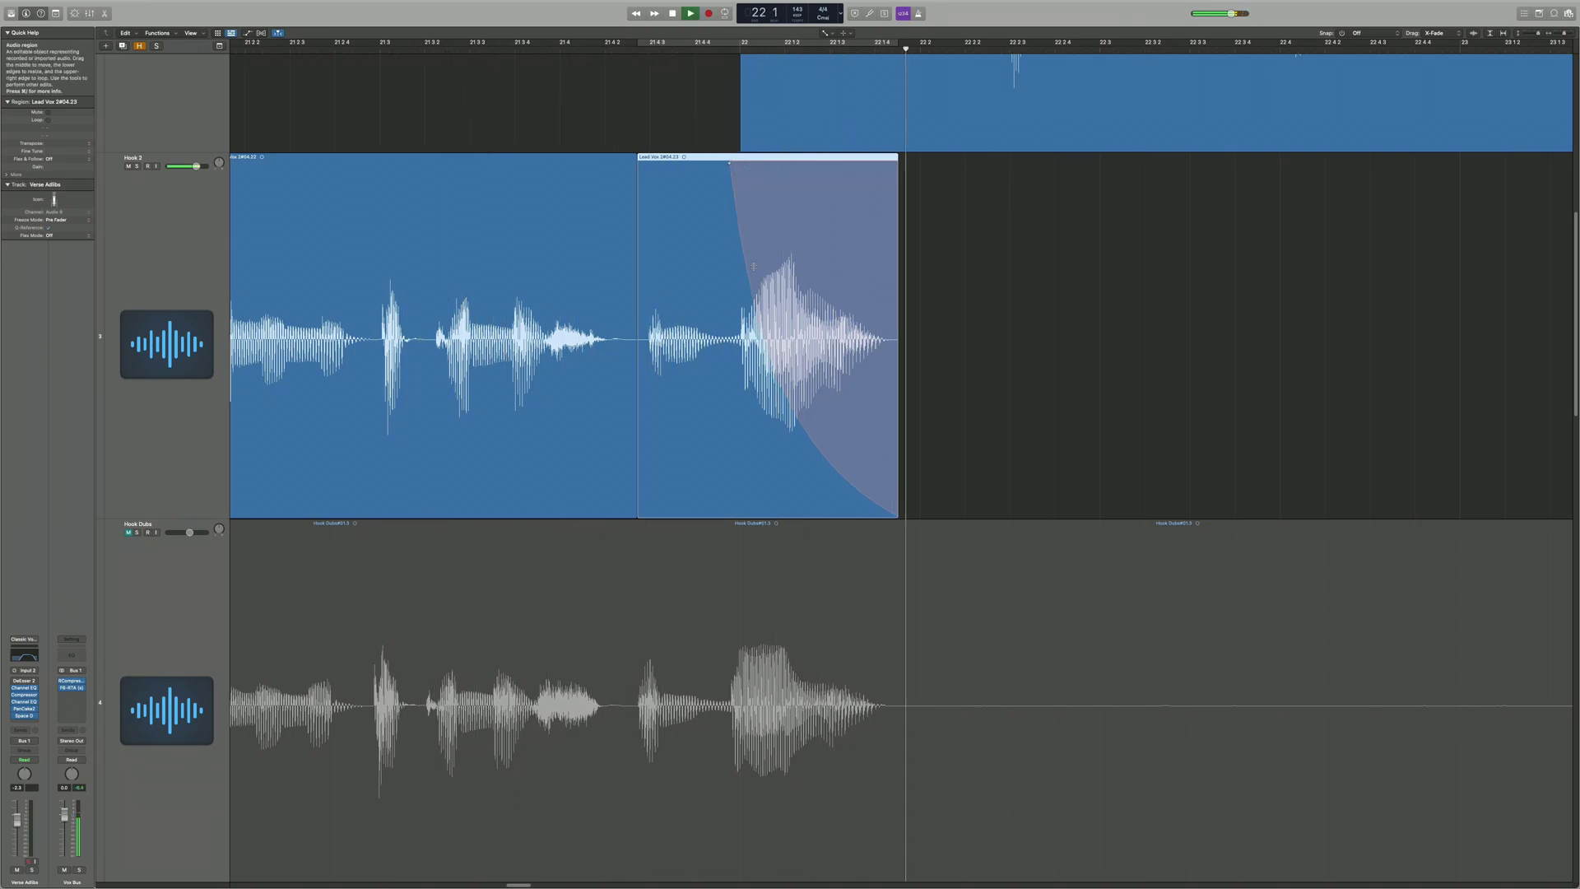
pyautogui.press('space')
# Extend the slow-down back to the start of the split Hook 2 region, soften its curve, and play it.
pyautogui.moveTo(757, 318); pyautogui.dragTo(768, 267)
pyautogui.moveTo(729, 164); pyautogui.dragTo(639, 162)
pyautogui.click(500, 50)
pyautogui.press('space')
# Reshape the curve of the slow-down spanning the whole split Hook 2 region and audition the result.
pyautogui.press('space')
pyautogui.moveTo(768, 269); pyautogui.dragTo(743, 341)
pyautogui.moveTo(637, 163); pyautogui.dragTo(766, 253)
pyautogui.press('space')
pyautogui.press('space')
pyautogui.press('space')
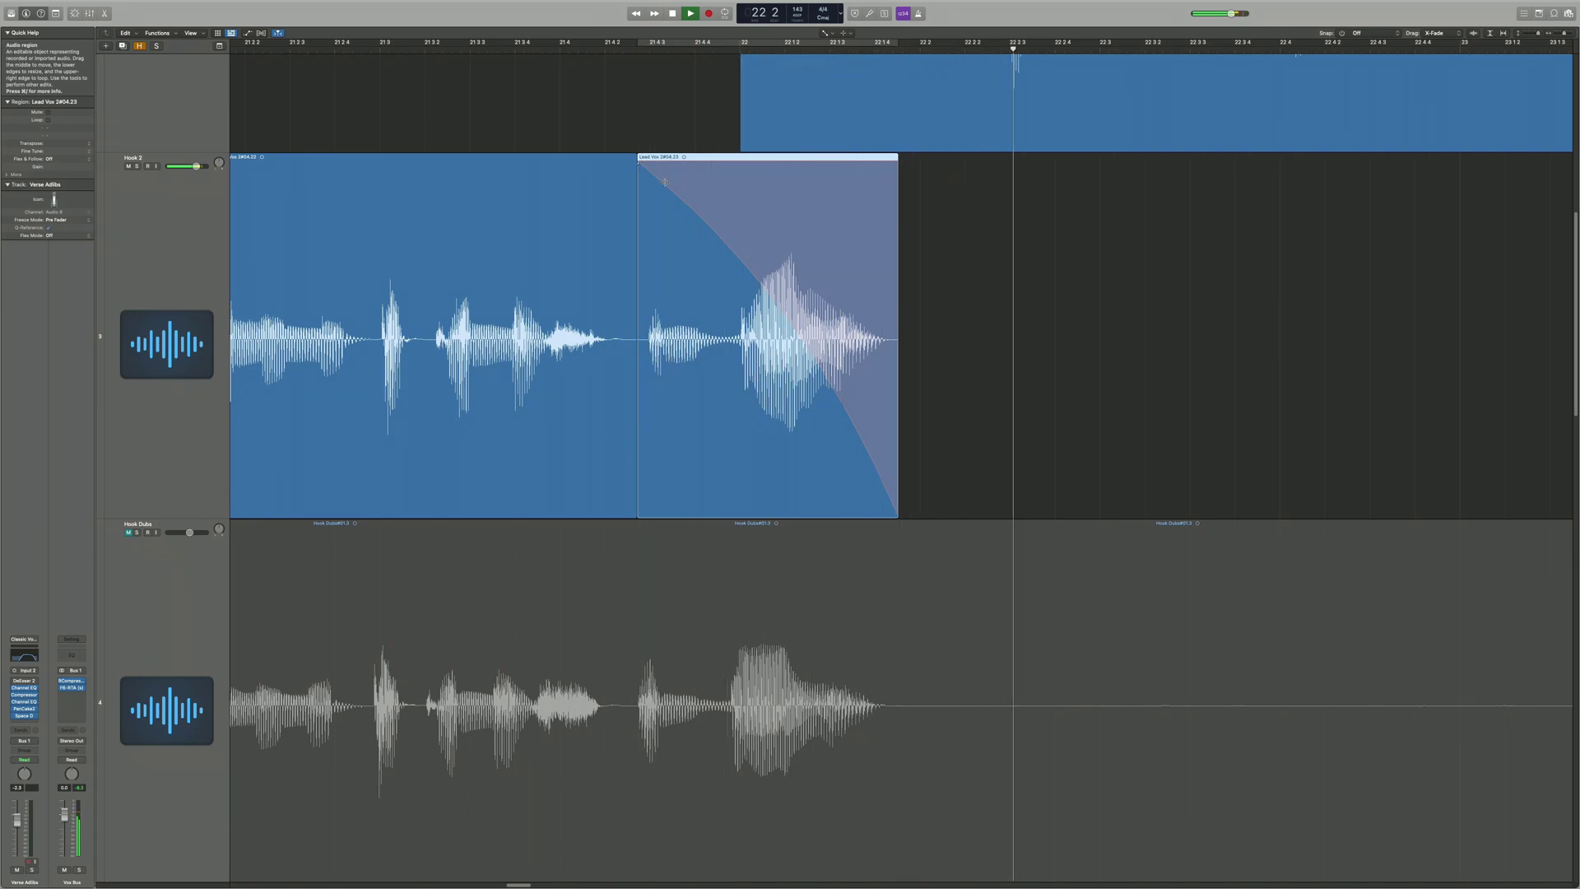
pyautogui.press('space')
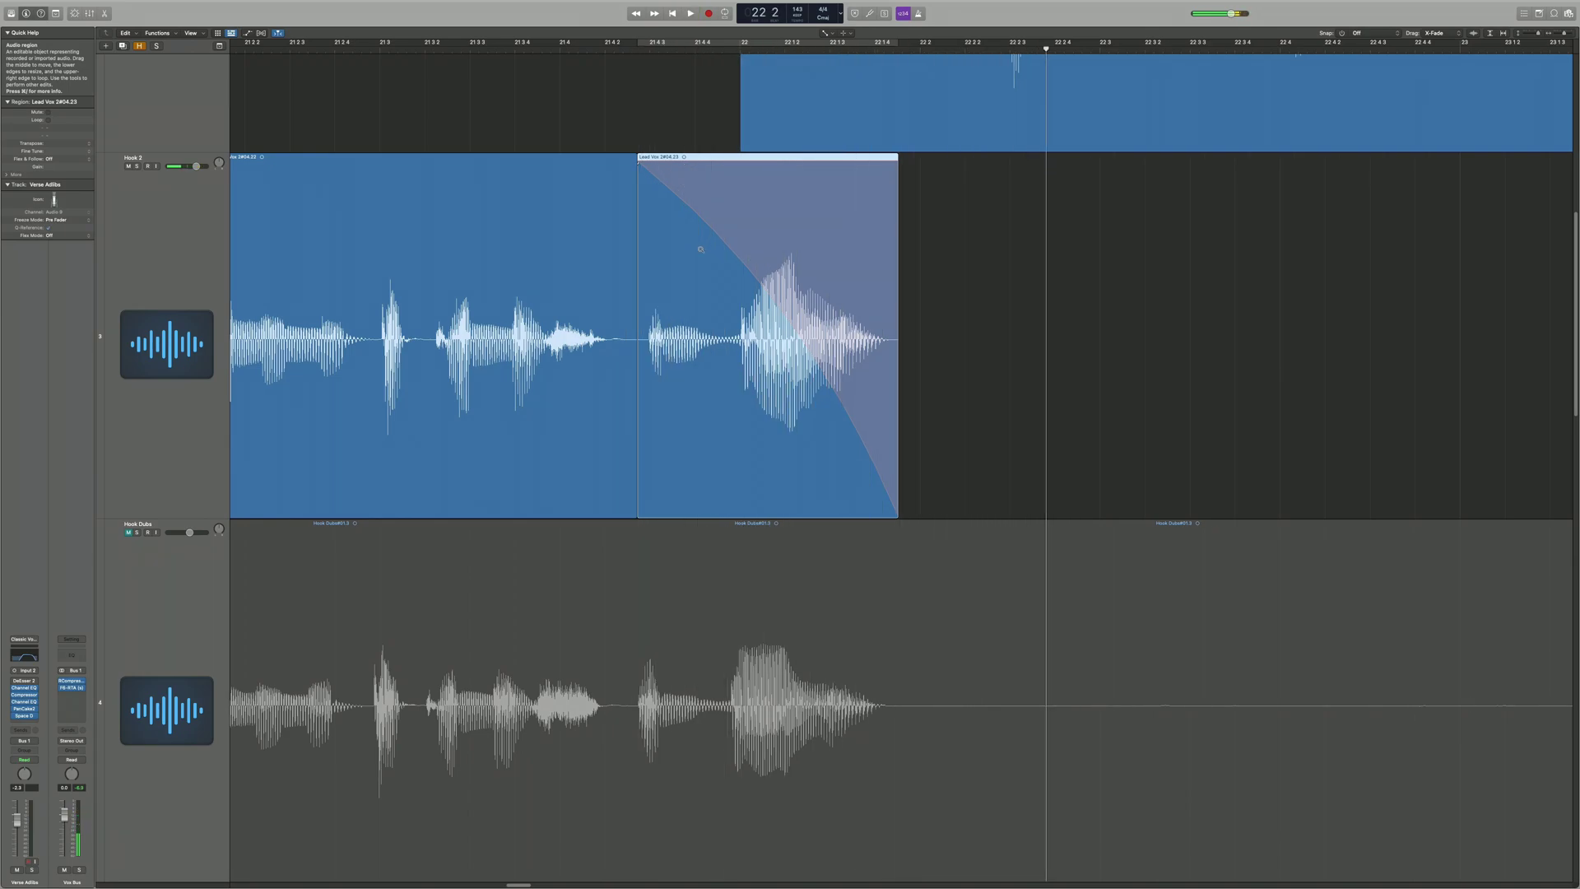
pyautogui.keyDown('ctrl'); pyautogui.keyDown('alt'); pyautogui.click(701, 246); pyautogui.keyUp('alt'); pyautogui.keyUp('ctrl')
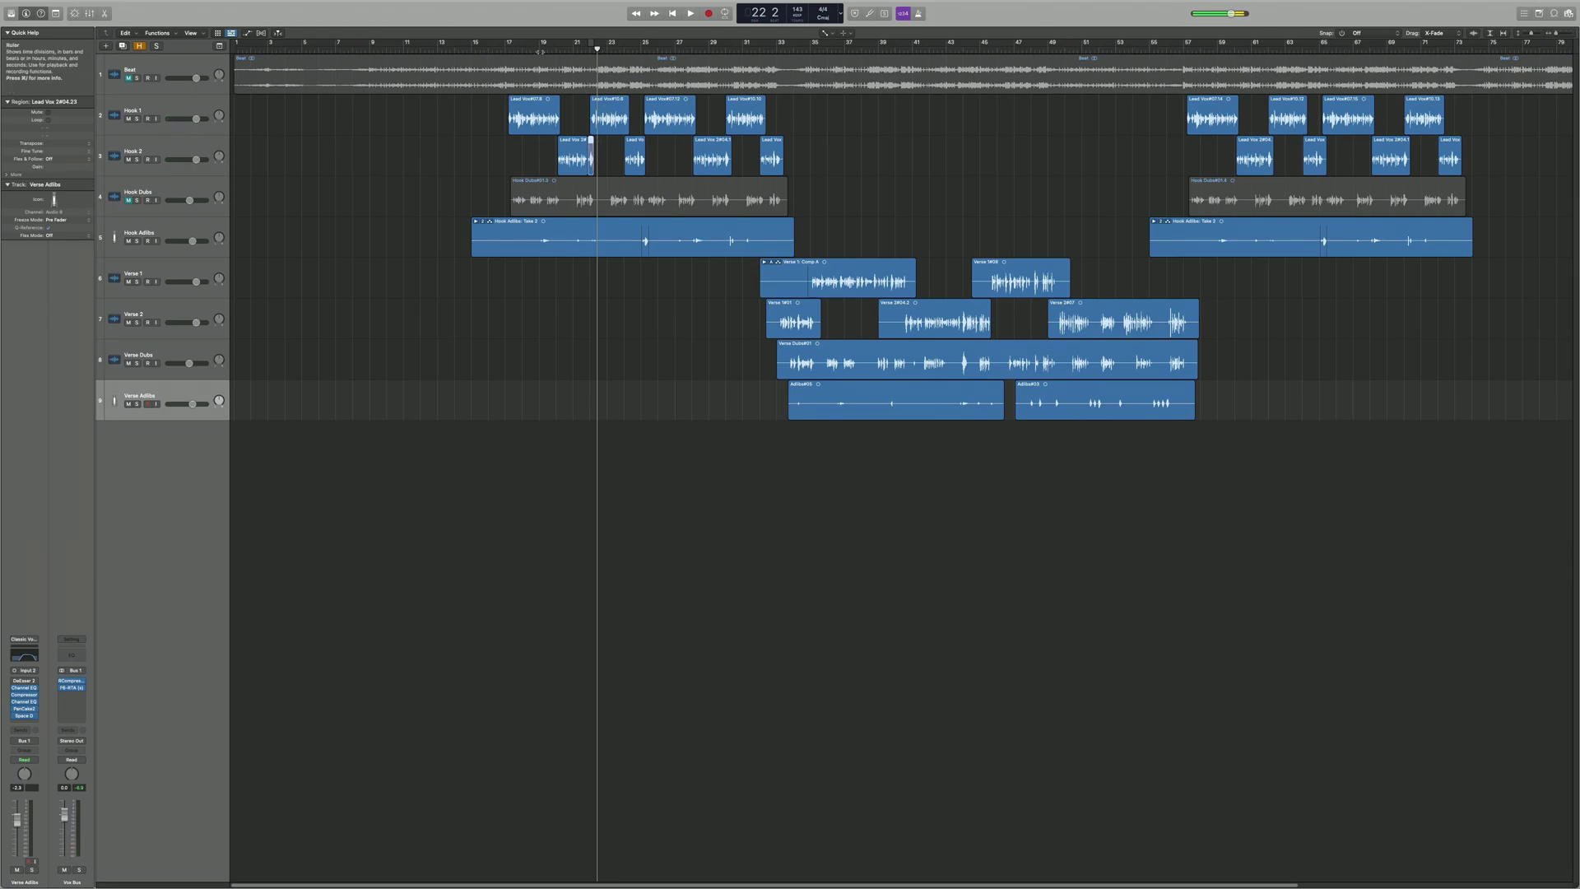
# Unmute the Beat track and play the hook from about bar 19 to hear the slow-down in context.
pyautogui.click(539, 49)
pyautogui.click(128, 78)
pyautogui.press('space')
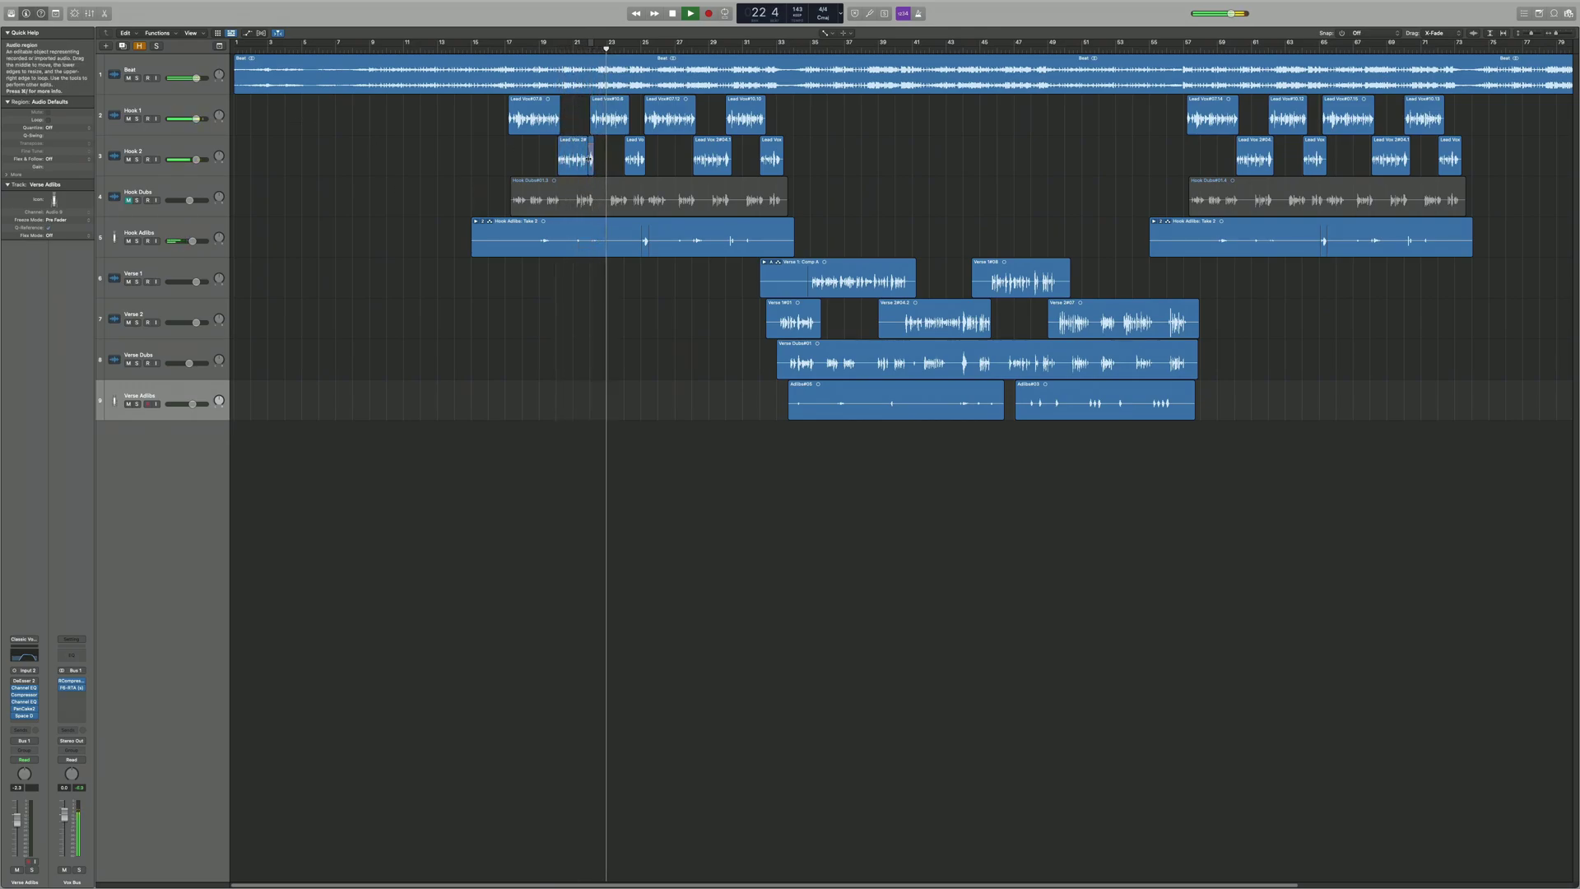
pyautogui.press('space')
# Play the Hook 1 phrase from bar 22 and place the playhead at 22 4.
pyautogui.click(590, 49)
pyautogui.scroll(10, 598, 175)
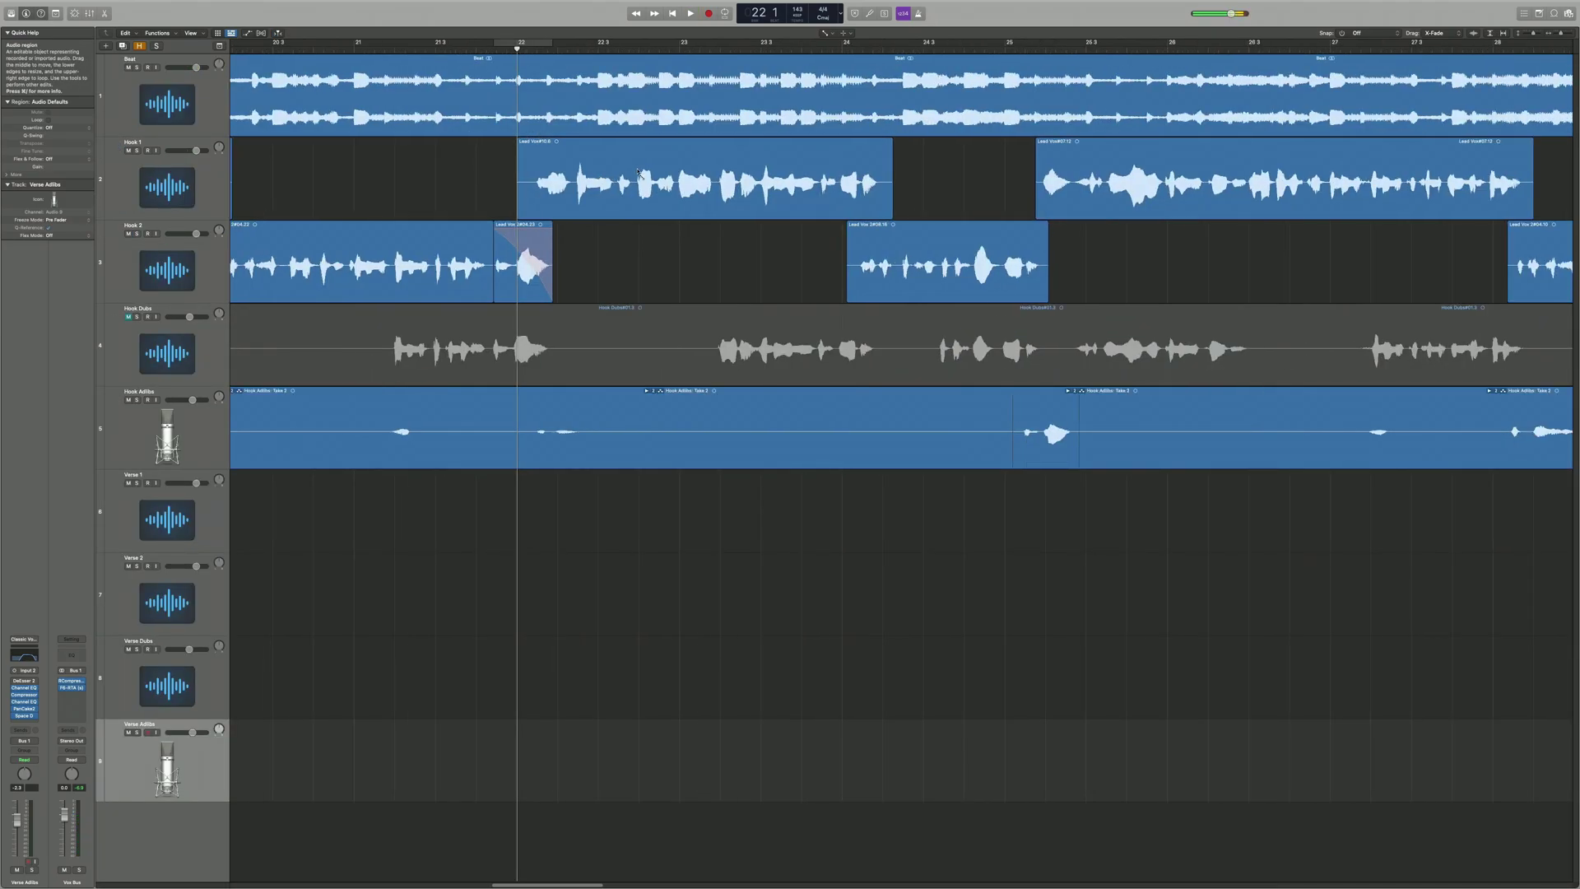
pyautogui.press('space')
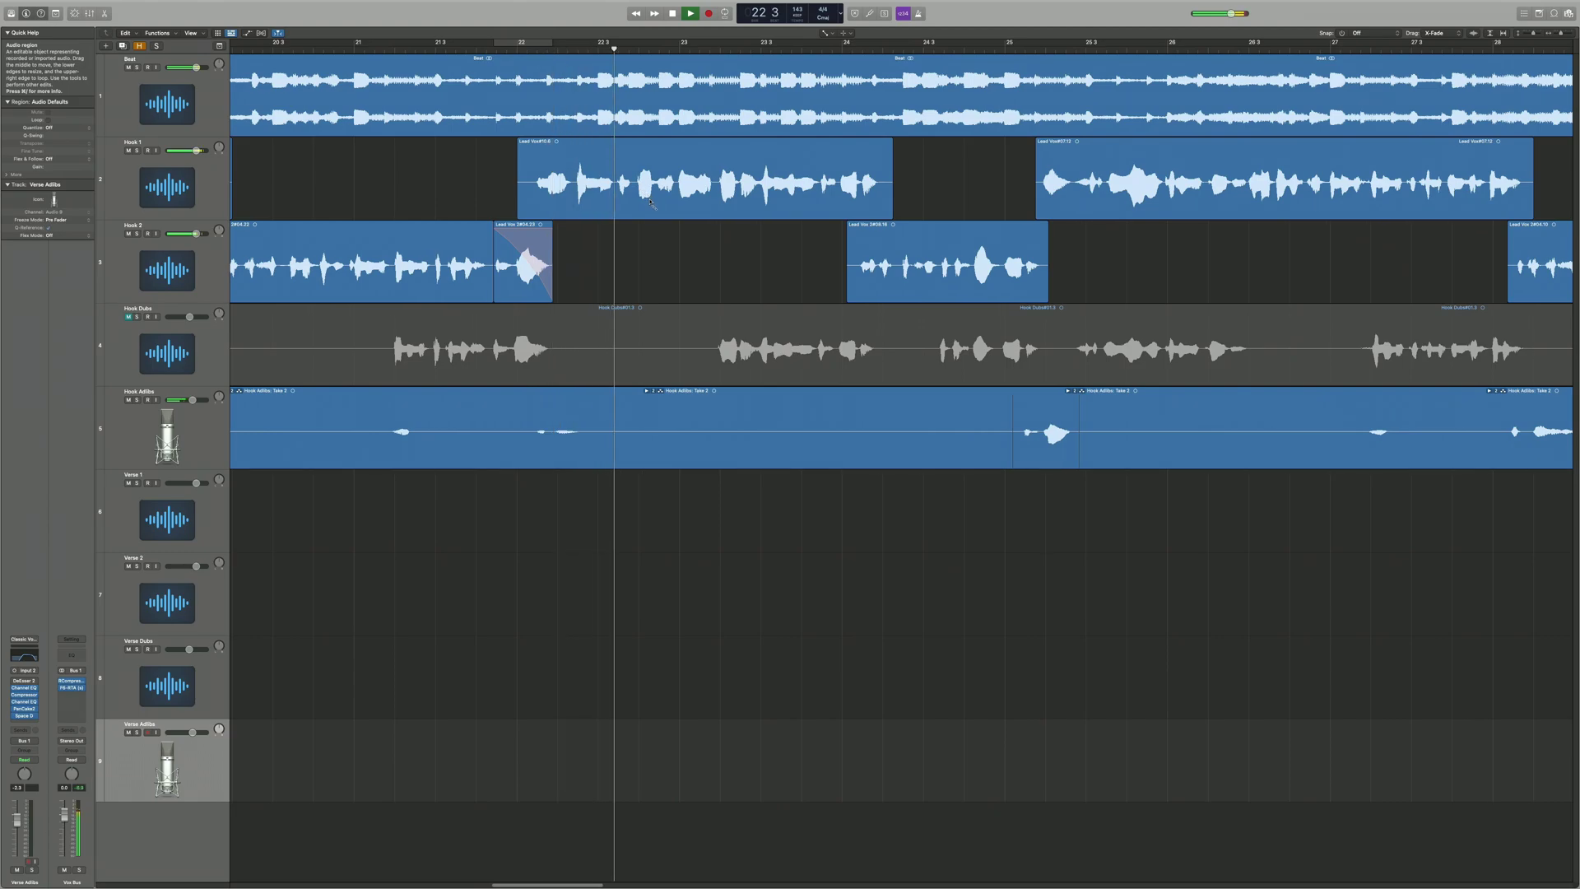
pyautogui.press('space')
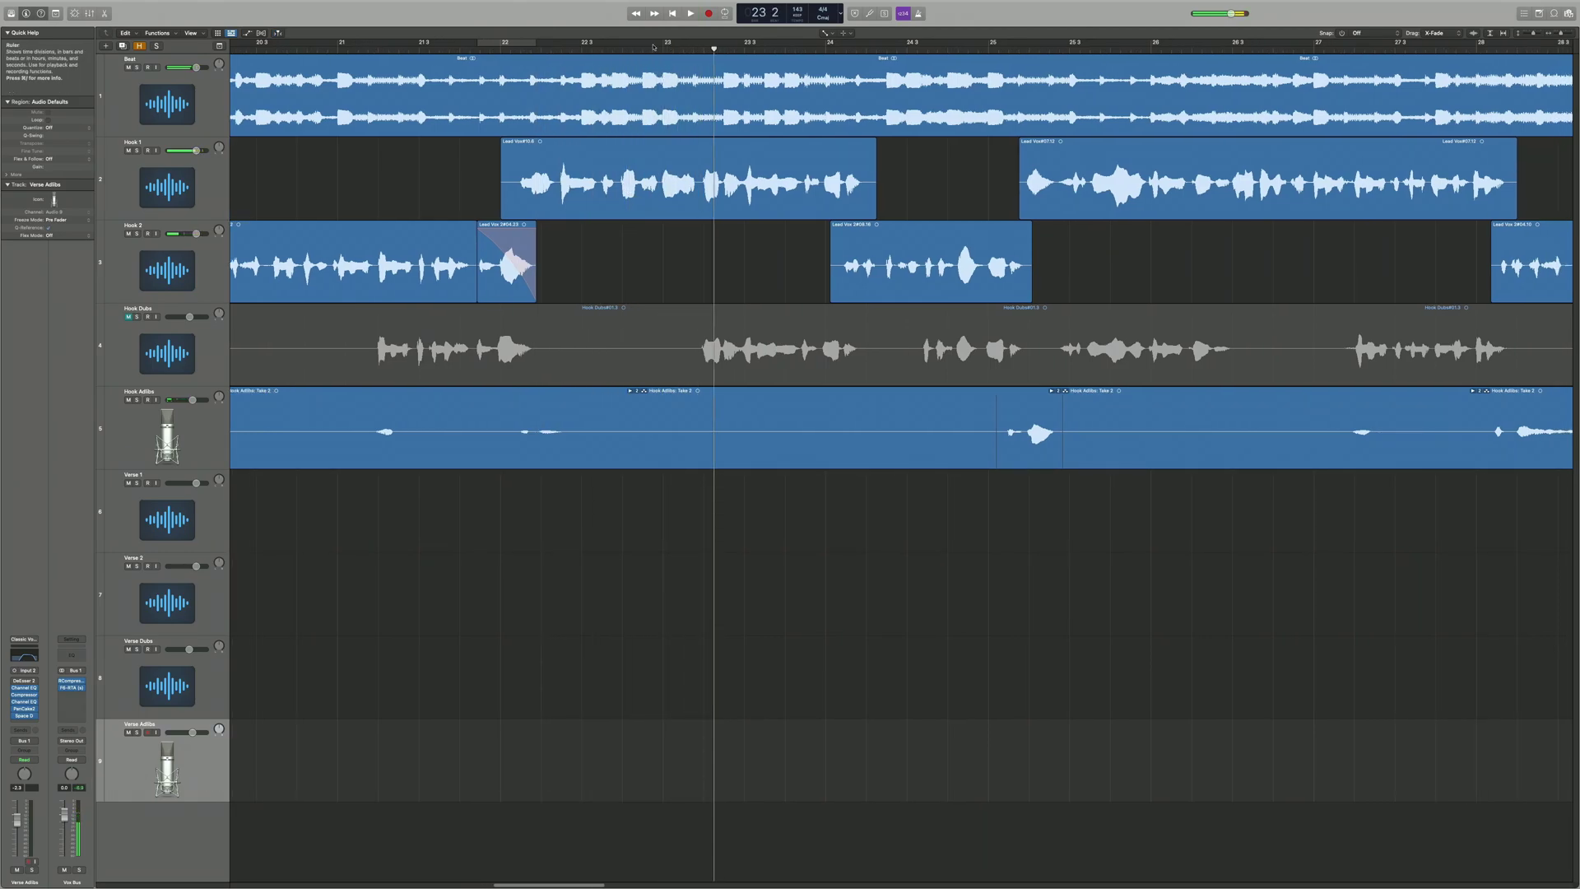
pyautogui.click(652, 49)
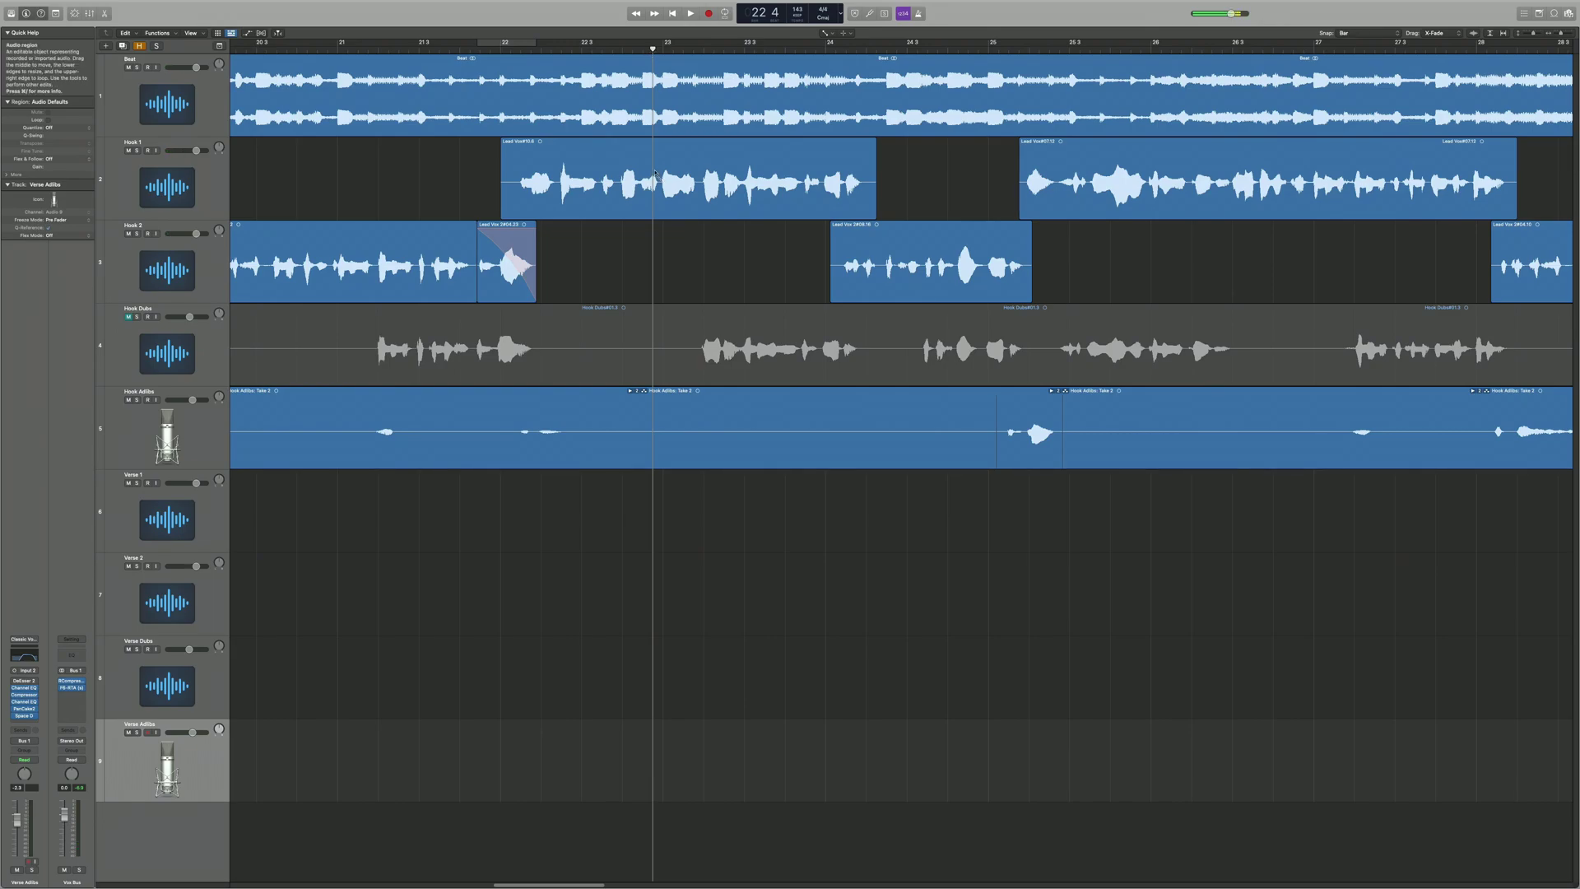
# Switch back to the Pointer tool and turn snapping off for editing the Hook 1 phrase near bar 23.
pyautogui.press('t')
pyautogui.press('t')
pyautogui.scroll(-3, 659, 181)
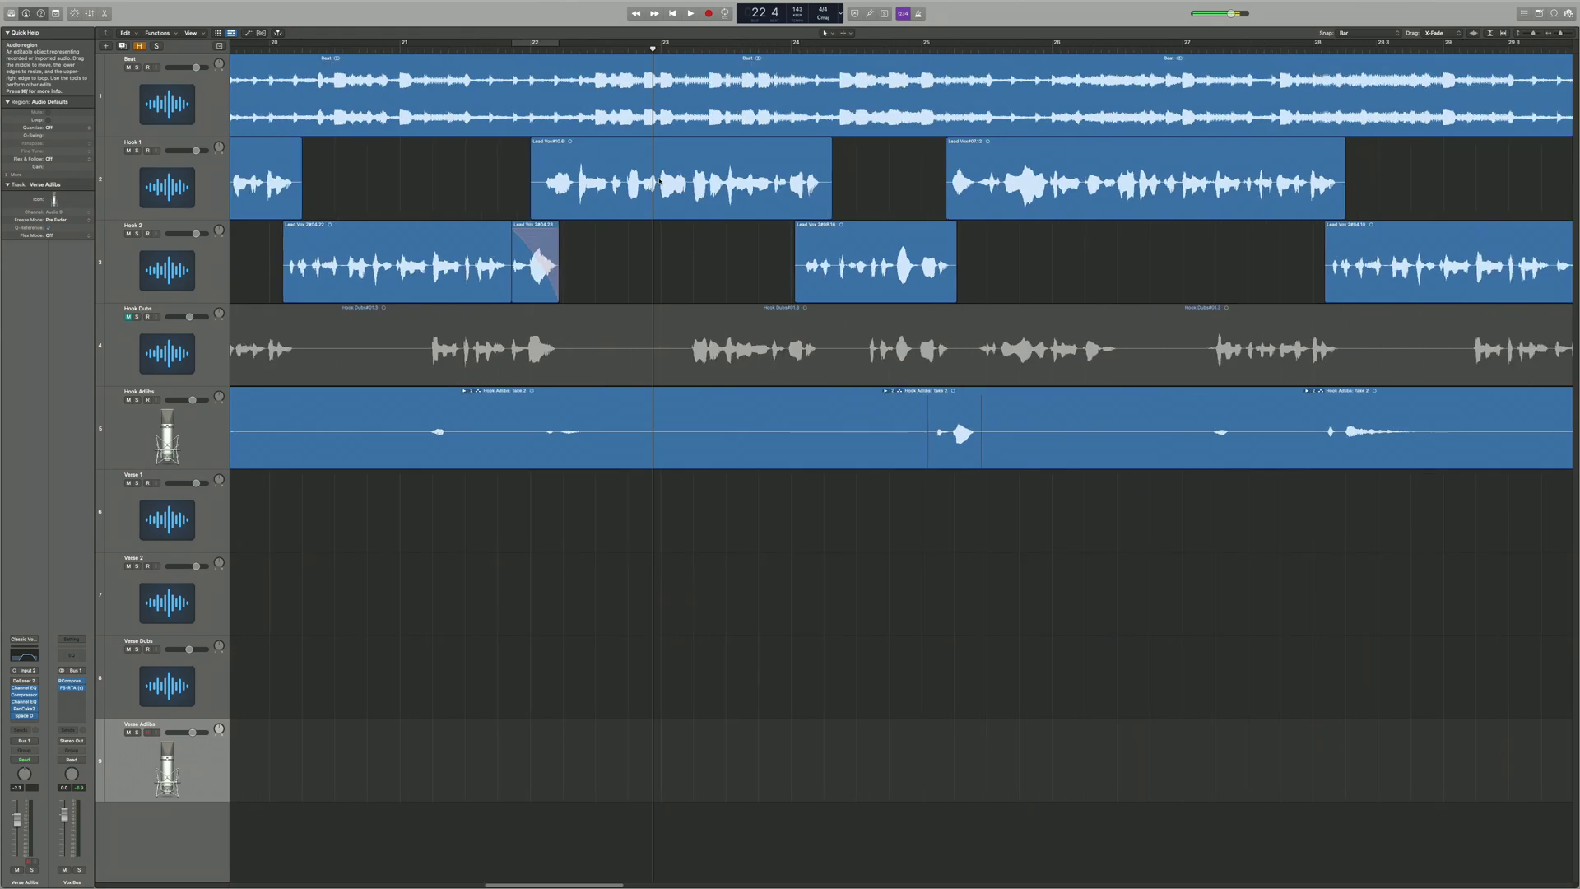
pyautogui.scroll(15, 661, 177)
pyautogui.scroll(-15, 664, 171)
pyautogui.scroll(8, 664, 171)
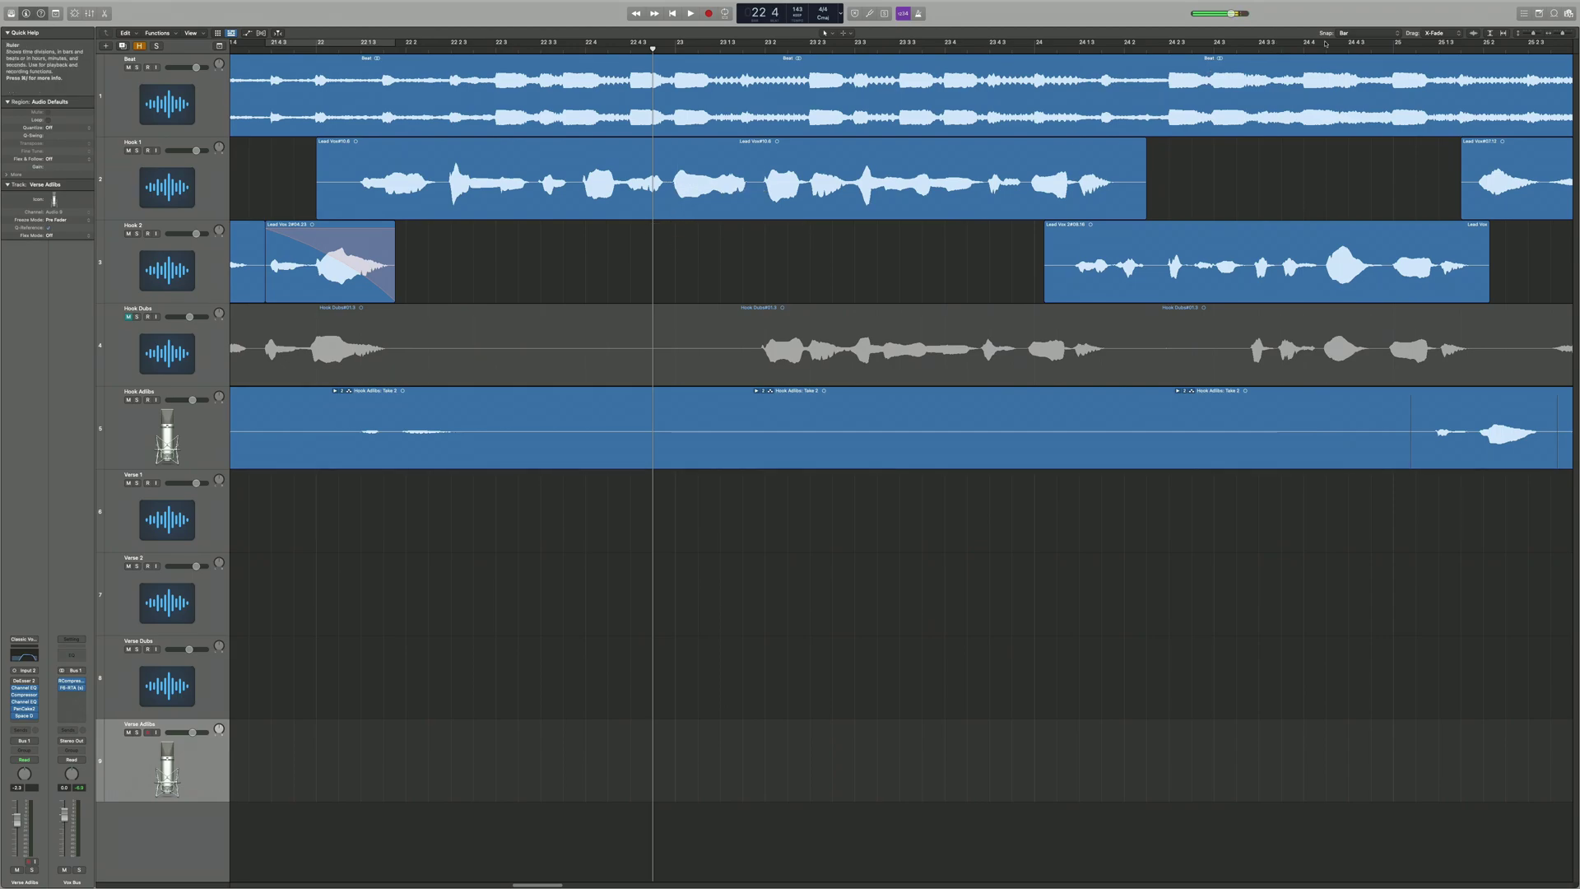
pyautogui.click(1399, 34)
pyautogui.click(1361, 24)
pyautogui.press('super+g')
# Isolate the short vocal segment at bar 23 of the Hook 1 phrase by splitting the region at both of its ends.
pyautogui.moveTo(667, 184); pyautogui.dragTo(753, 189)
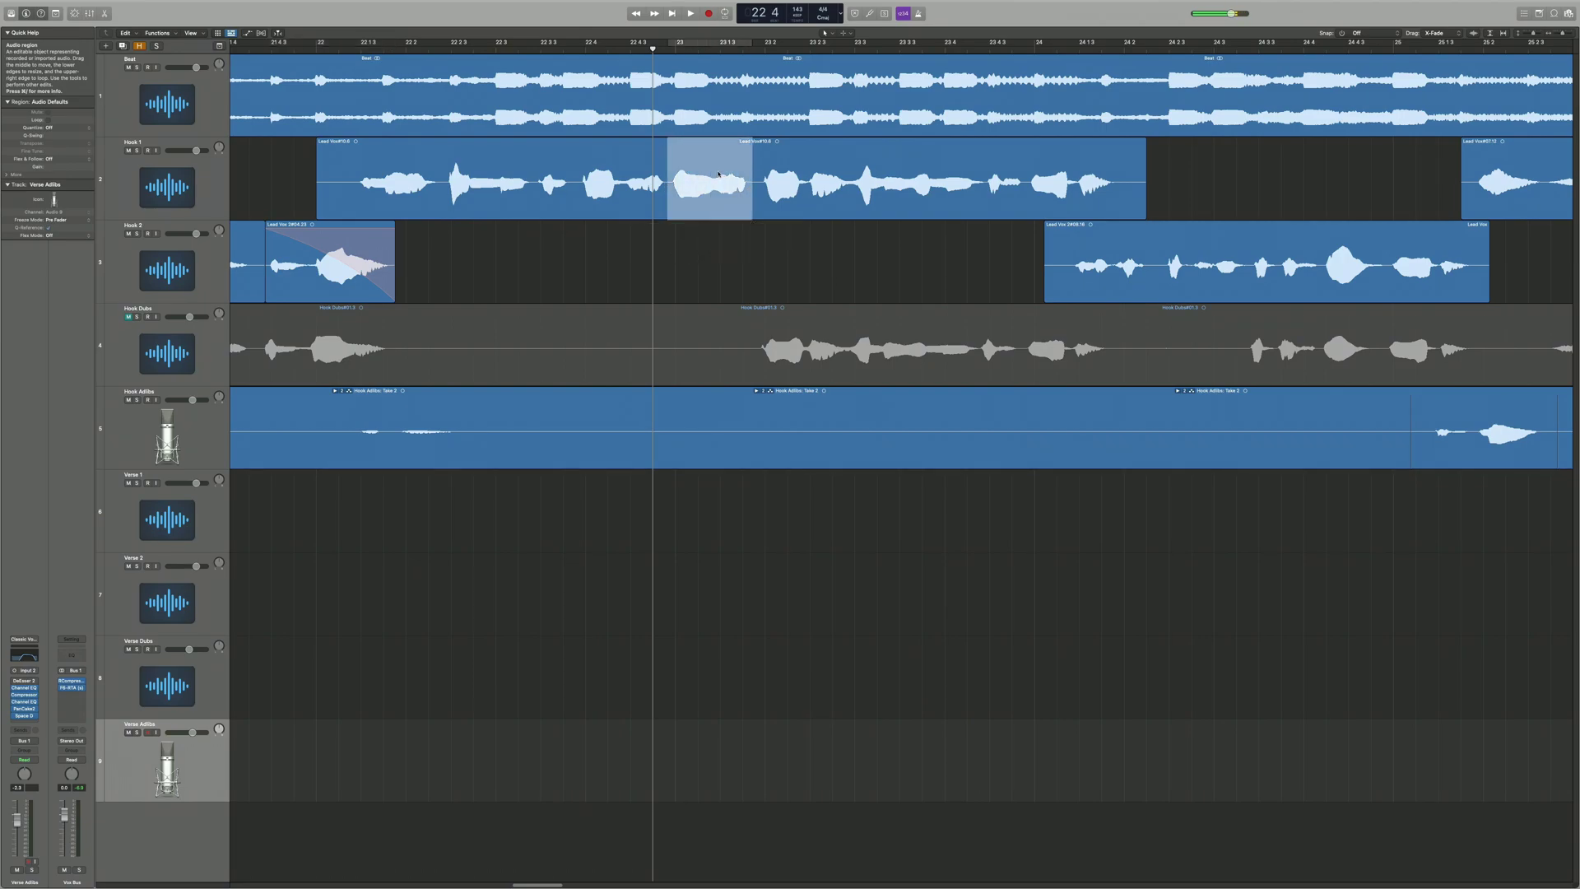
pyautogui.click(718, 173)
pyautogui.click(673, 237)
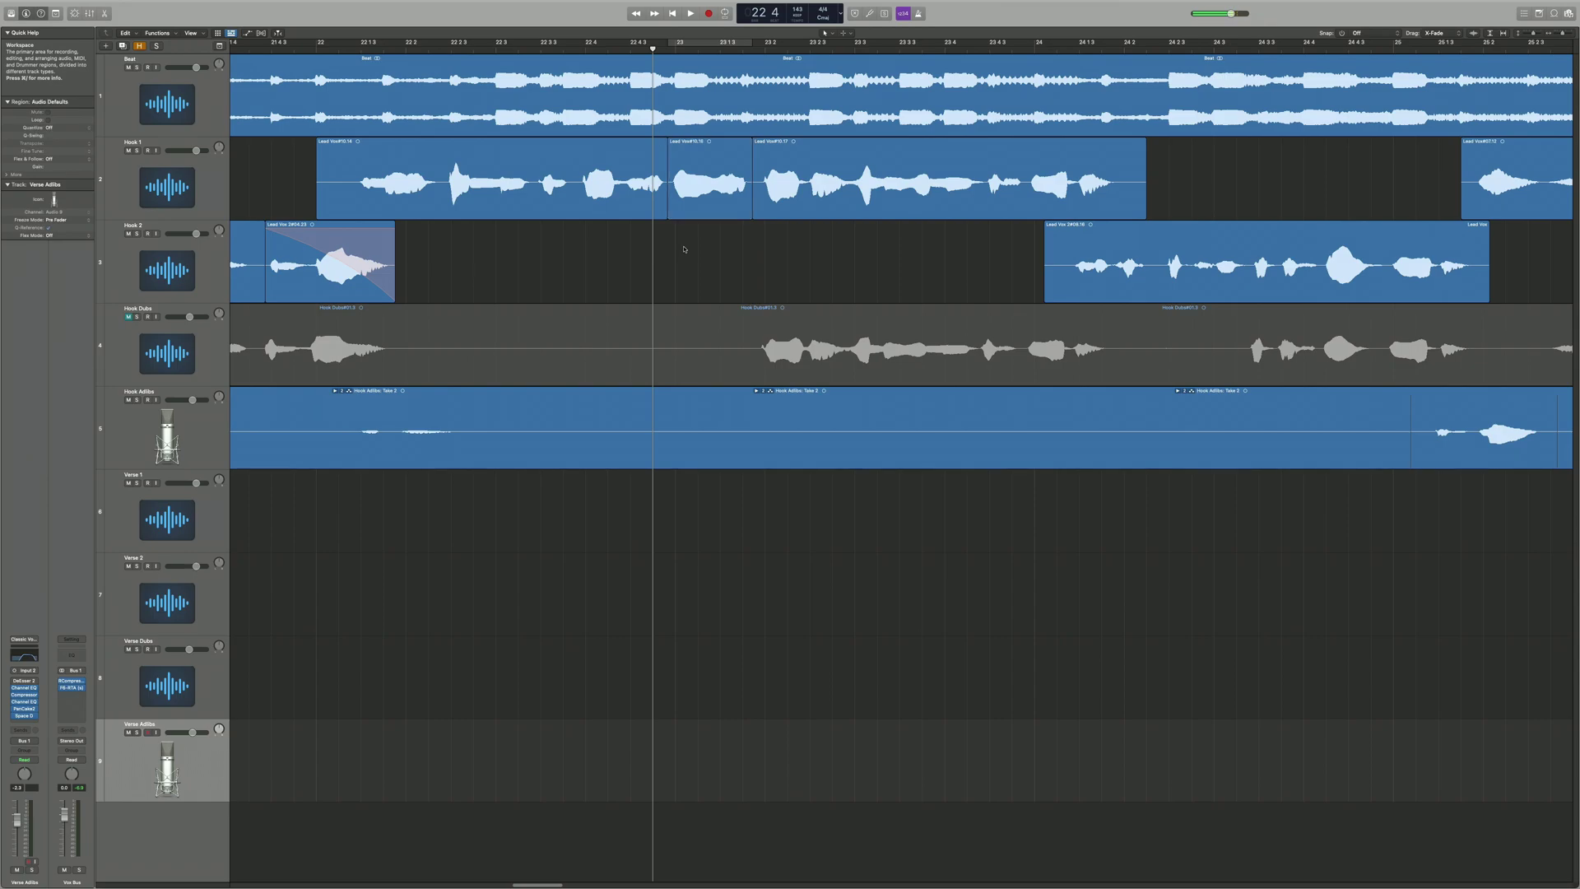
# Add a fade-out across the full length of the isolated Hook 1 segment at bar 23 and convert it to Slow Down.
pyautogui.press('space')
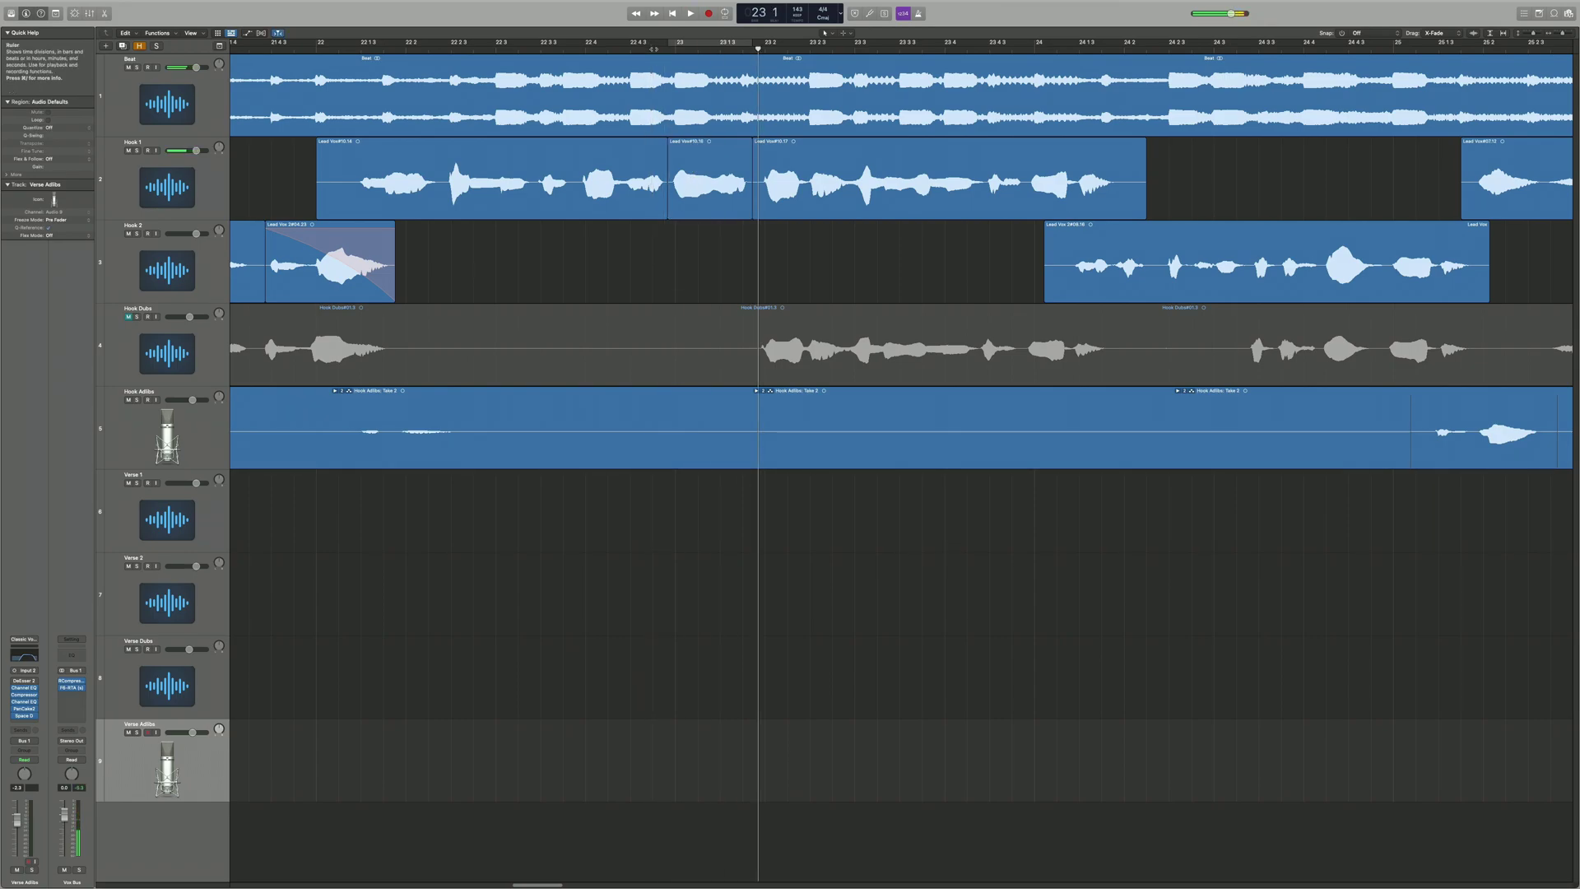
pyautogui.click(654, 49)
pyautogui.press('t')
pyautogui.press('a')
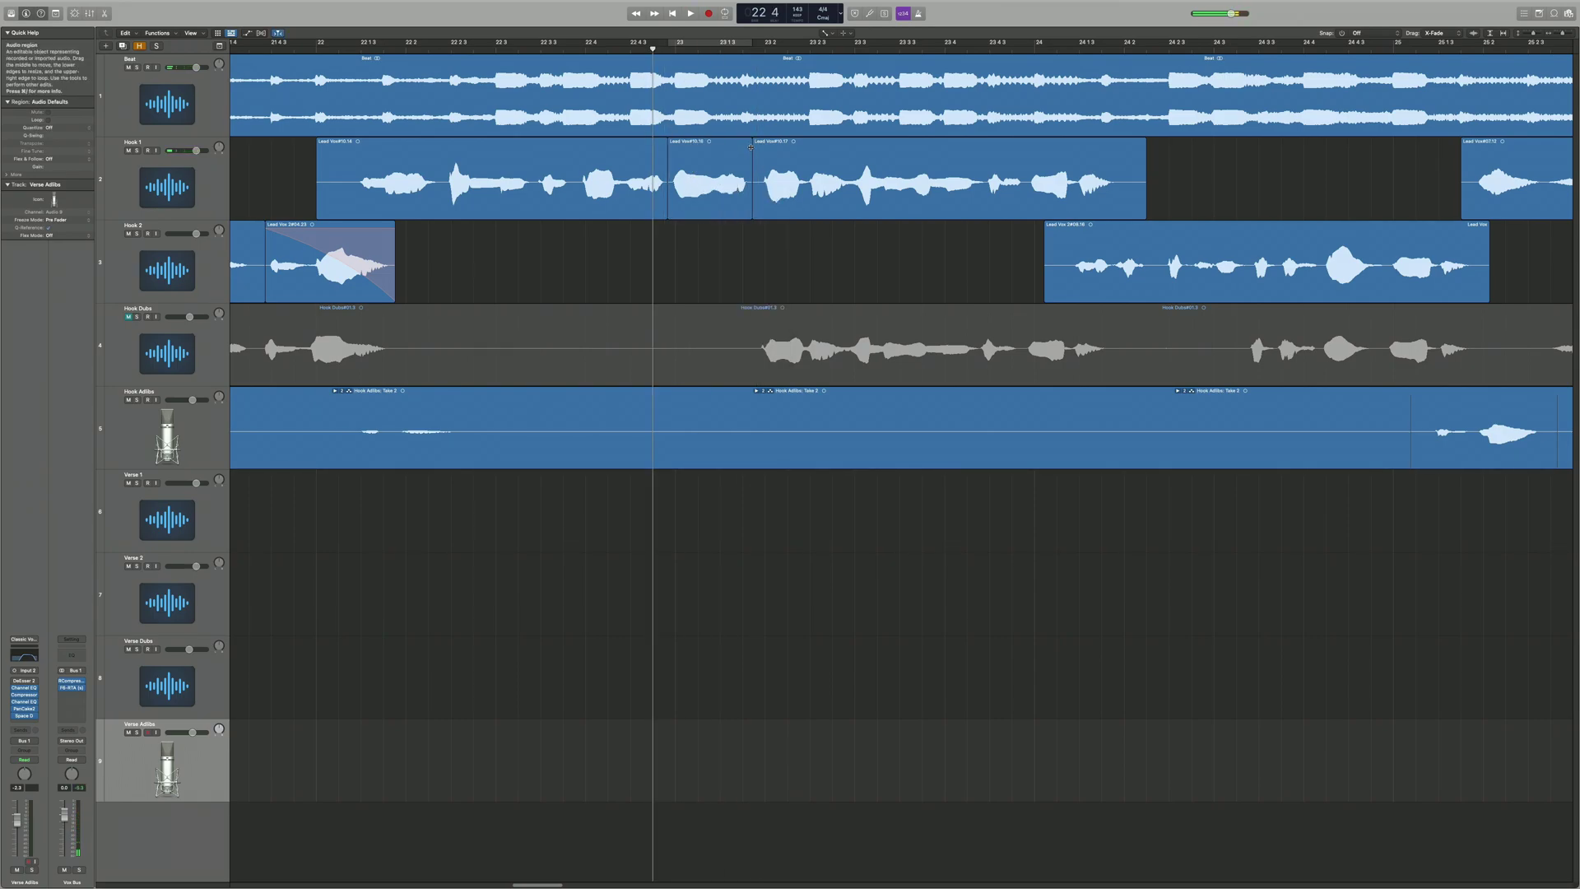
pyautogui.click(740, 142)
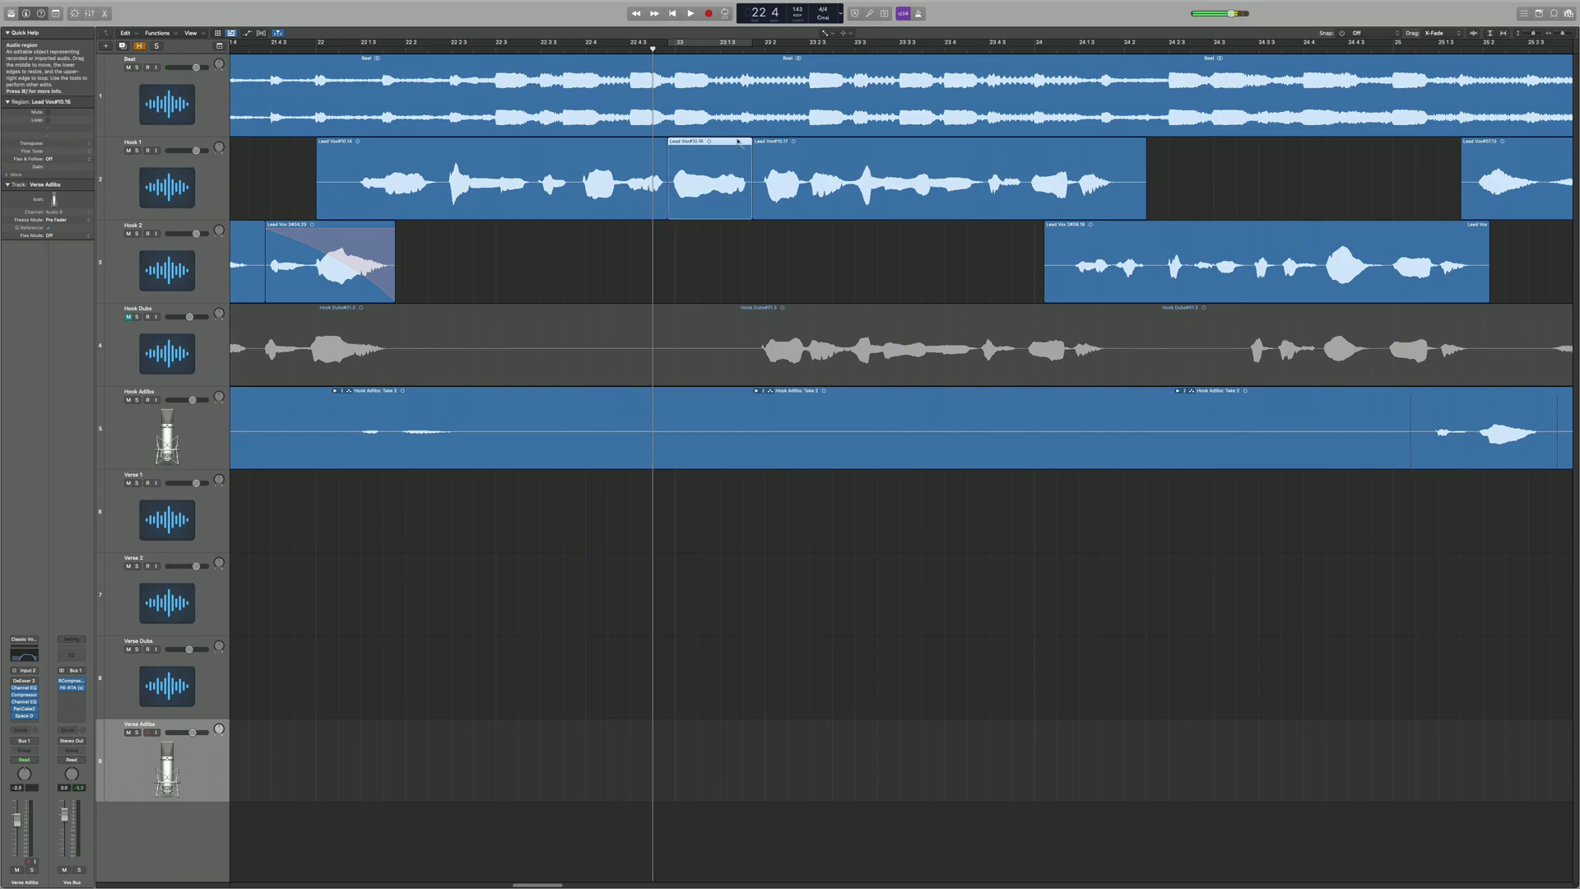
pyautogui.moveTo(751, 138); pyautogui.dragTo(671, 134)
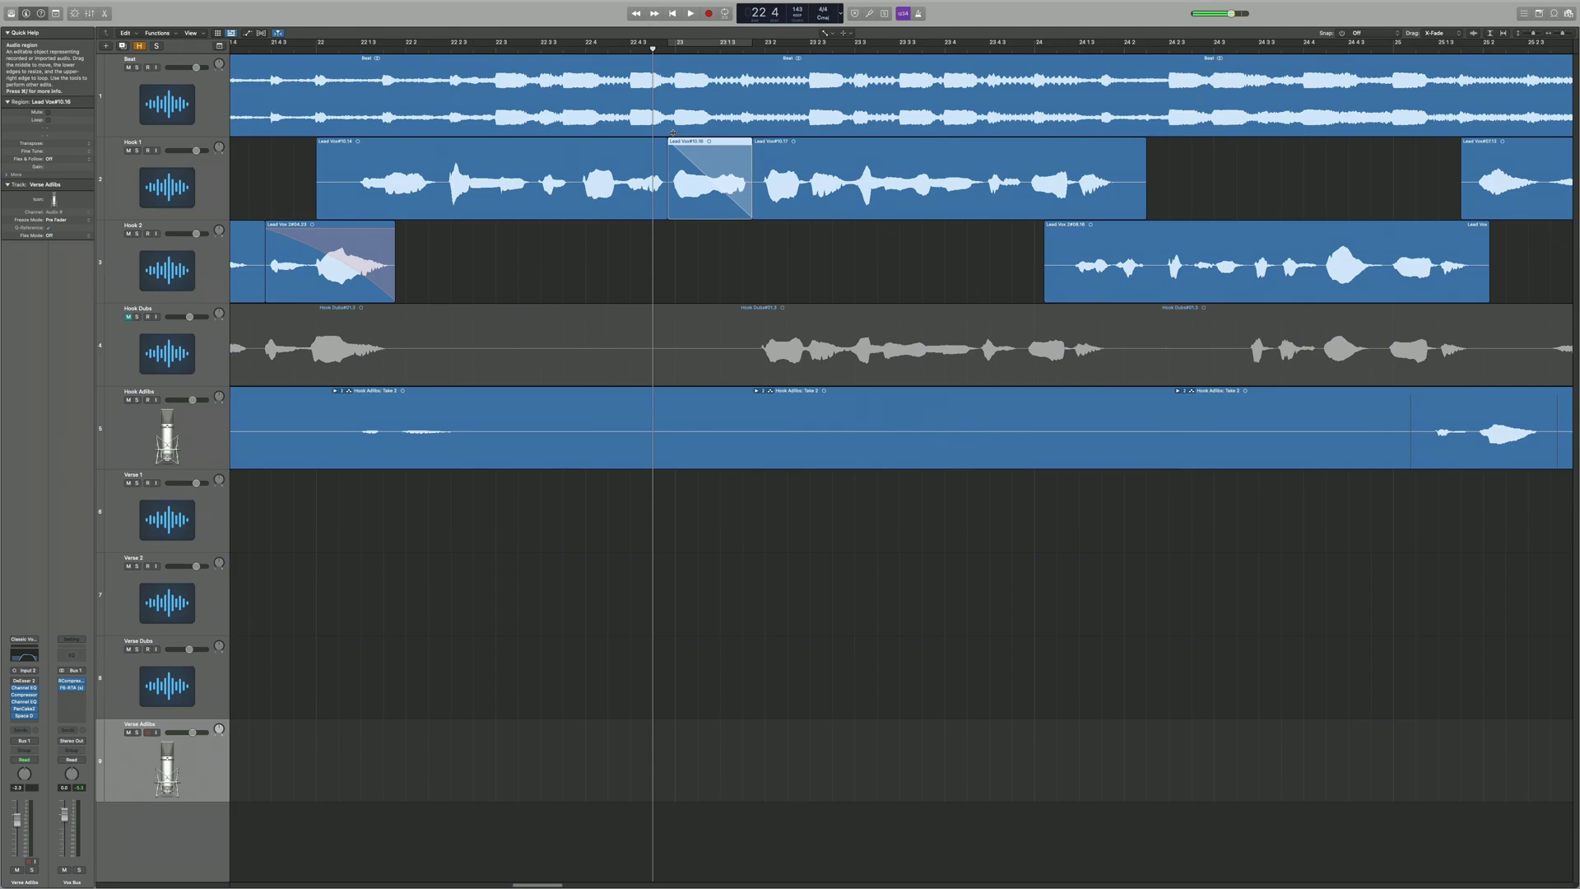
pyautogui.rightClick(714, 151)
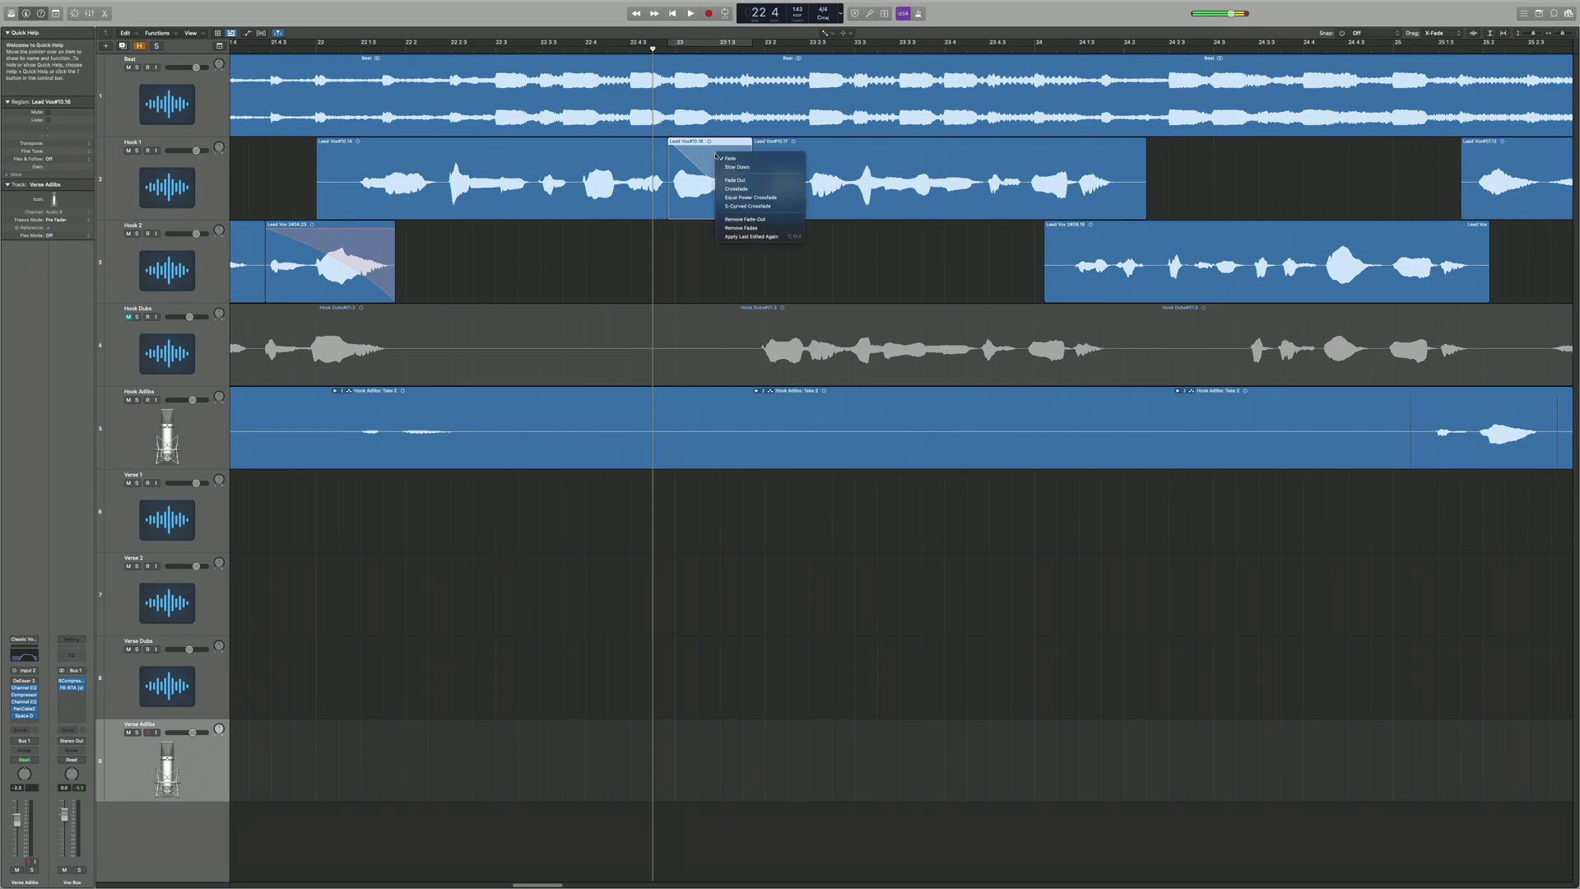
pyautogui.click(725, 166)
# Play the Hook 1 phrase from about 22 3 to hear the slow-down on the bar 23 segment.
pyautogui.press('space')
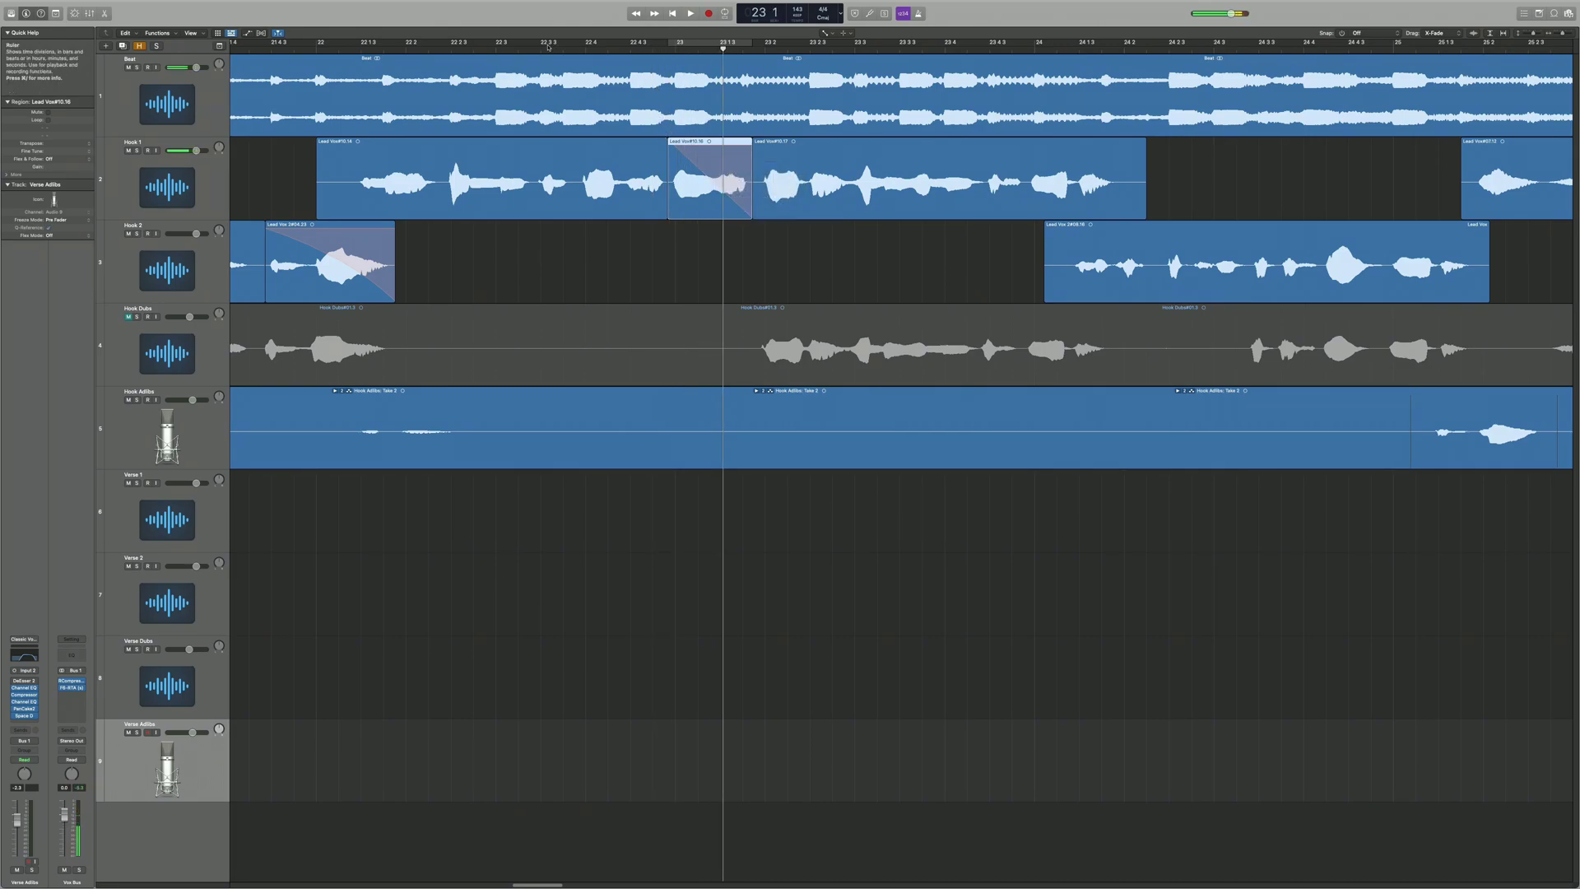
pyautogui.click(534, 49)
pyautogui.press('space')
pyautogui.press('space')
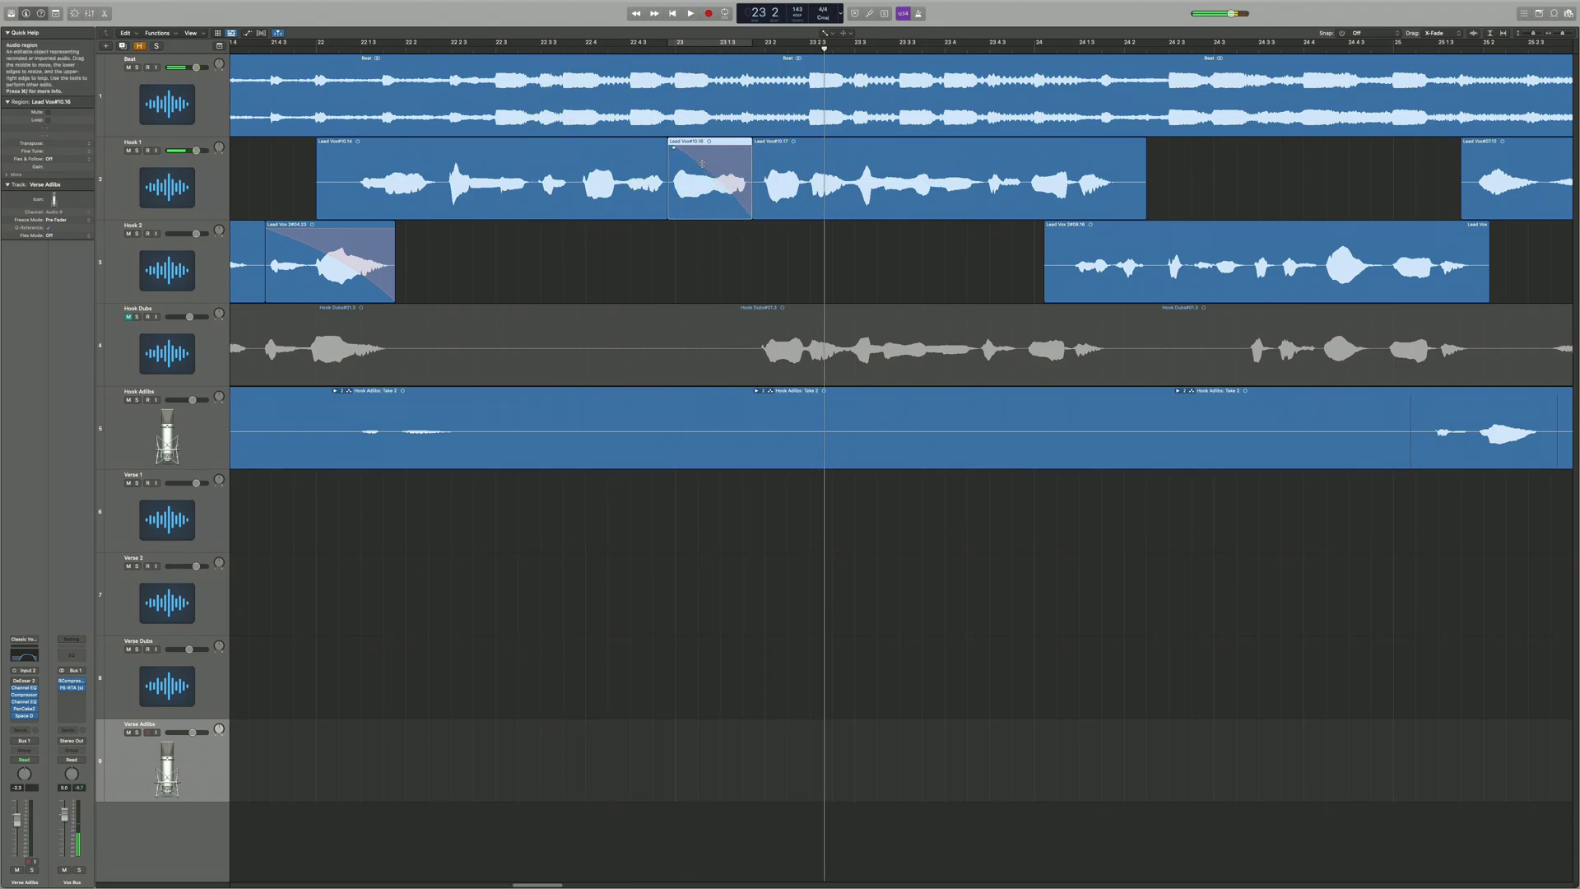
pyautogui.press('space')
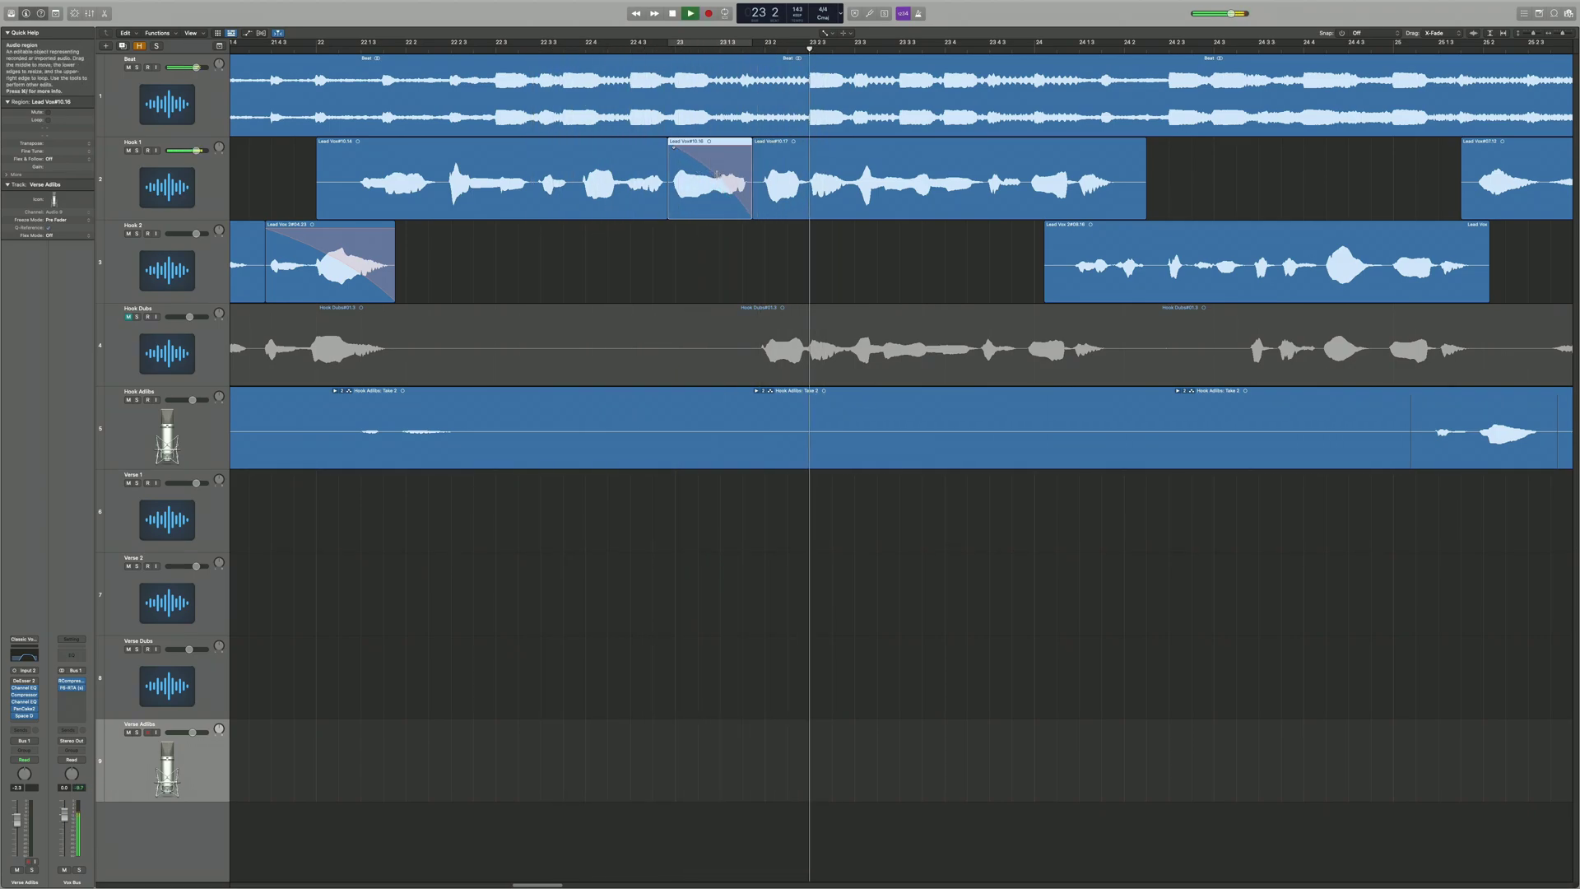
# Bend the slow-down curve on the bar 23 segment of Hook 1 and play the passage to check the change.
pyautogui.press('space')
pyautogui.moveTo(703, 163); pyautogui.dragTo(704, 177)
pyautogui.press('space')
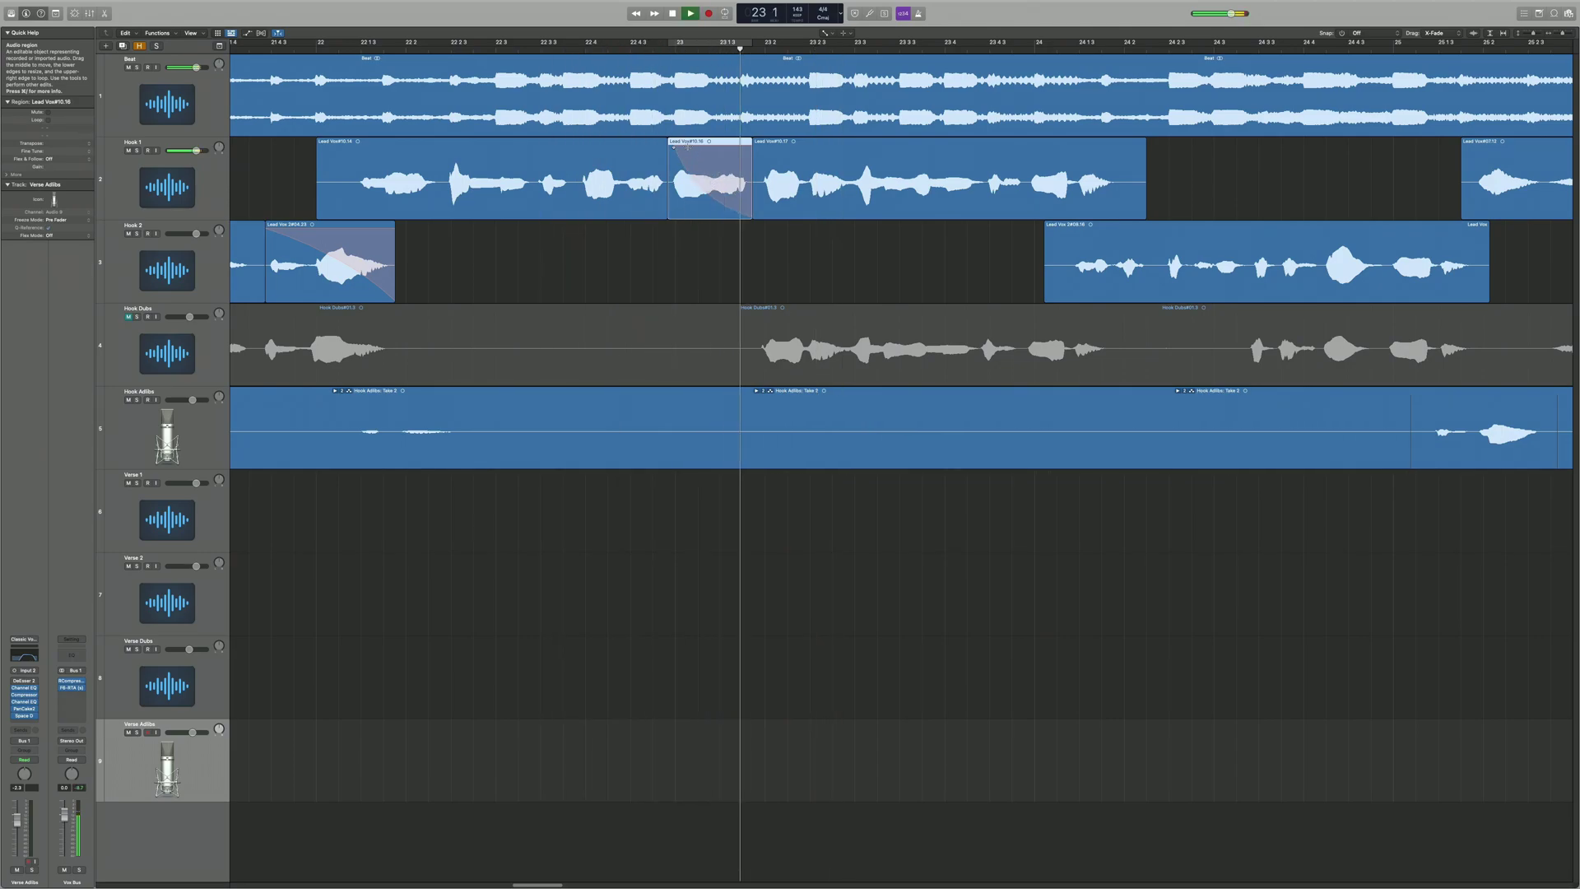
pyautogui.press('space')
pyautogui.press('space')
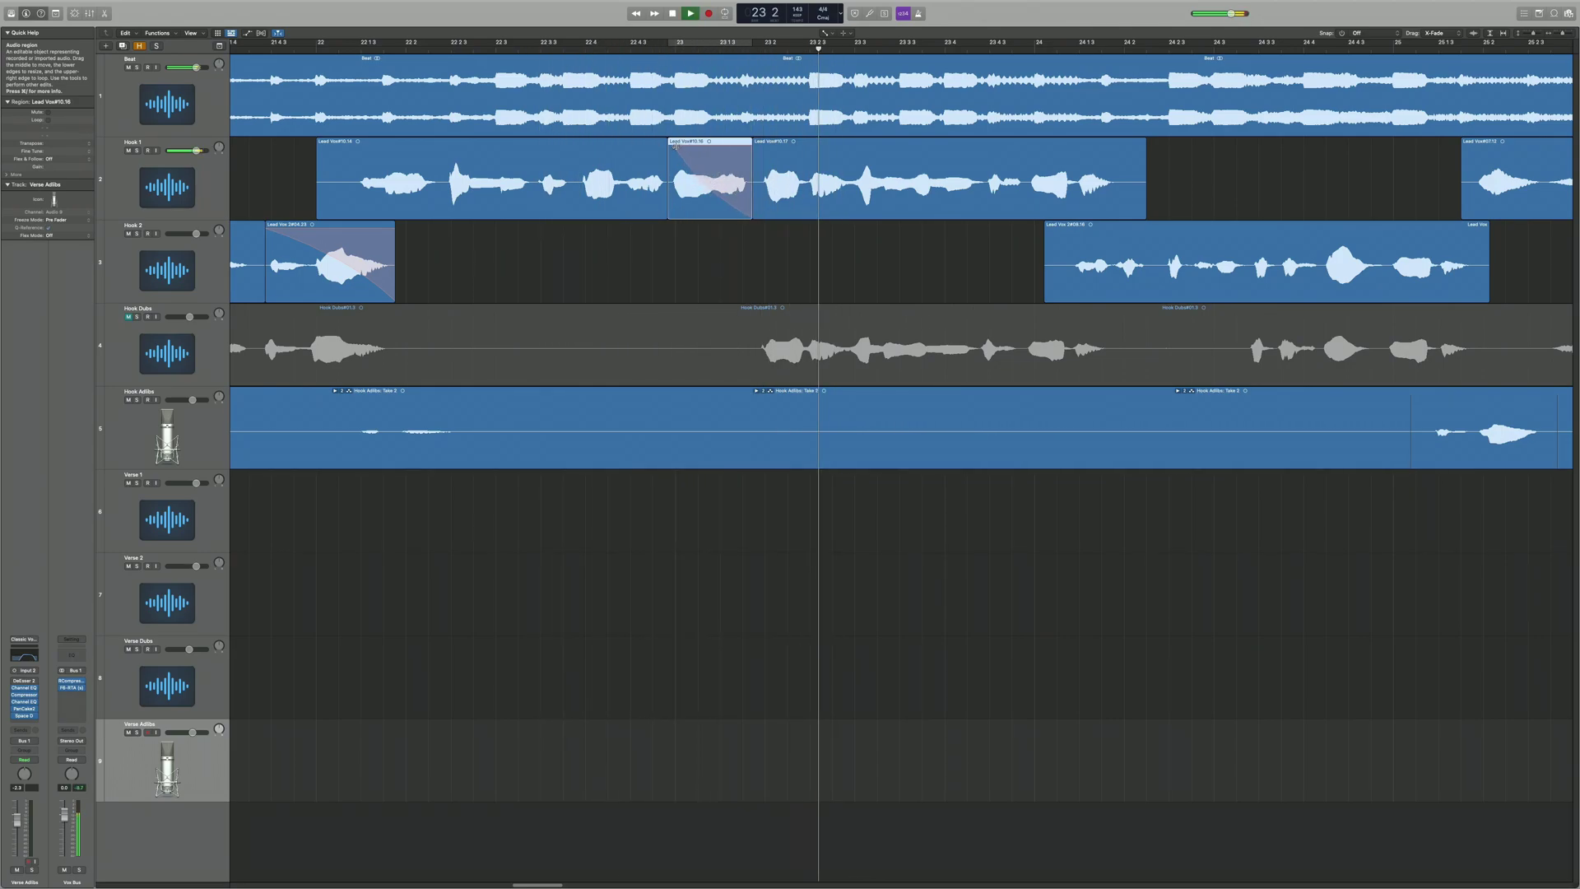
pyautogui.press('space')
pyautogui.press('space')
# Mute the Beat track and audition the Hook 1 slow-down near bar 23 without the beat.
pyautogui.press('space')
pyautogui.click(129, 68)
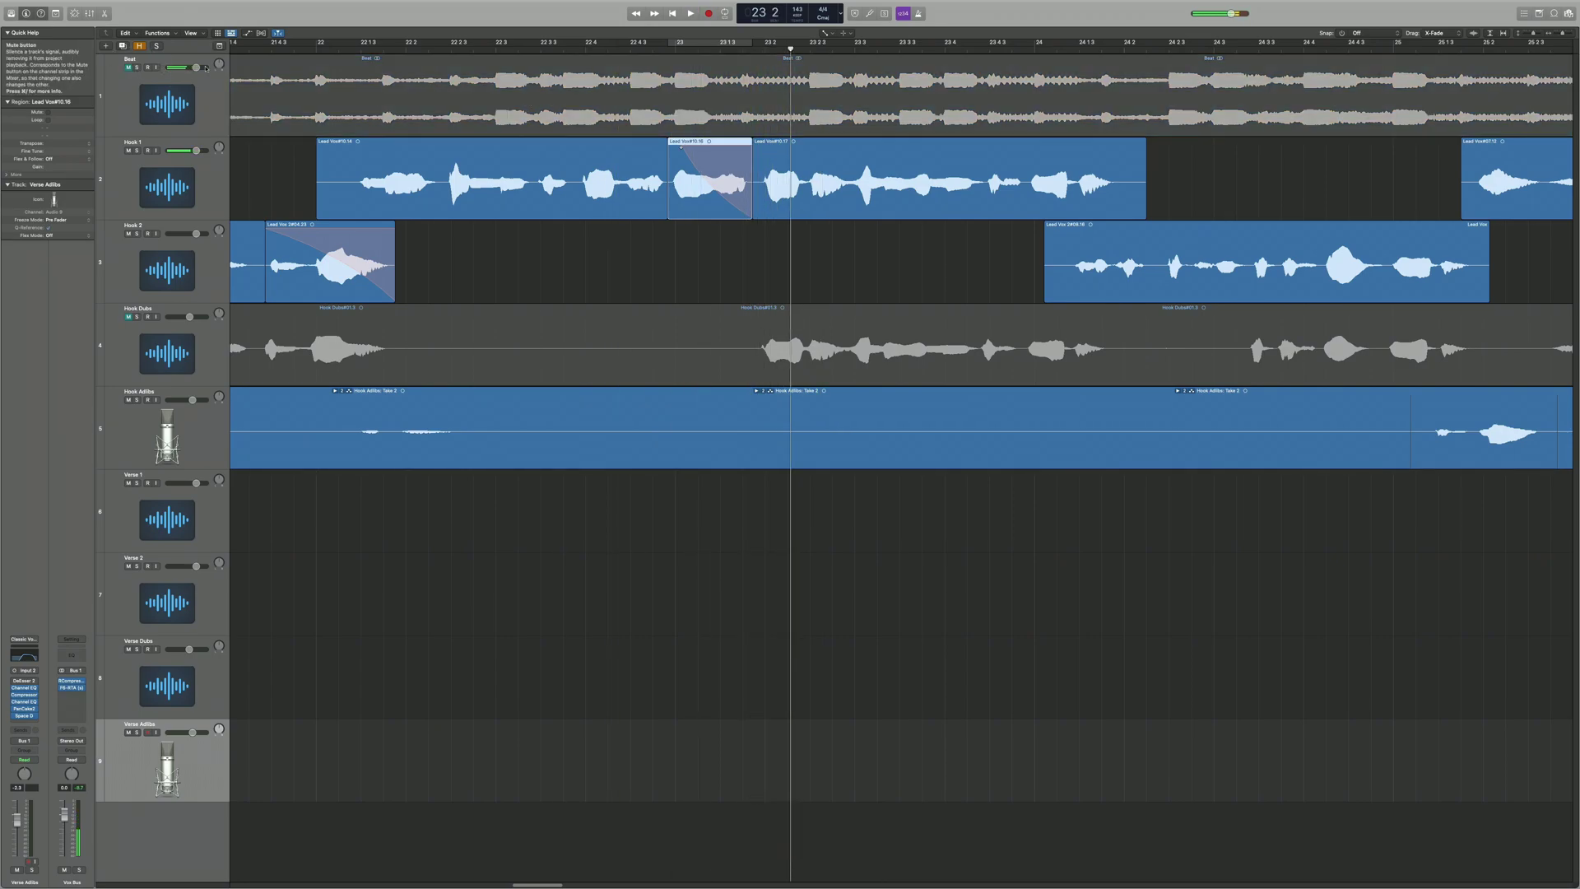
pyautogui.press('space')
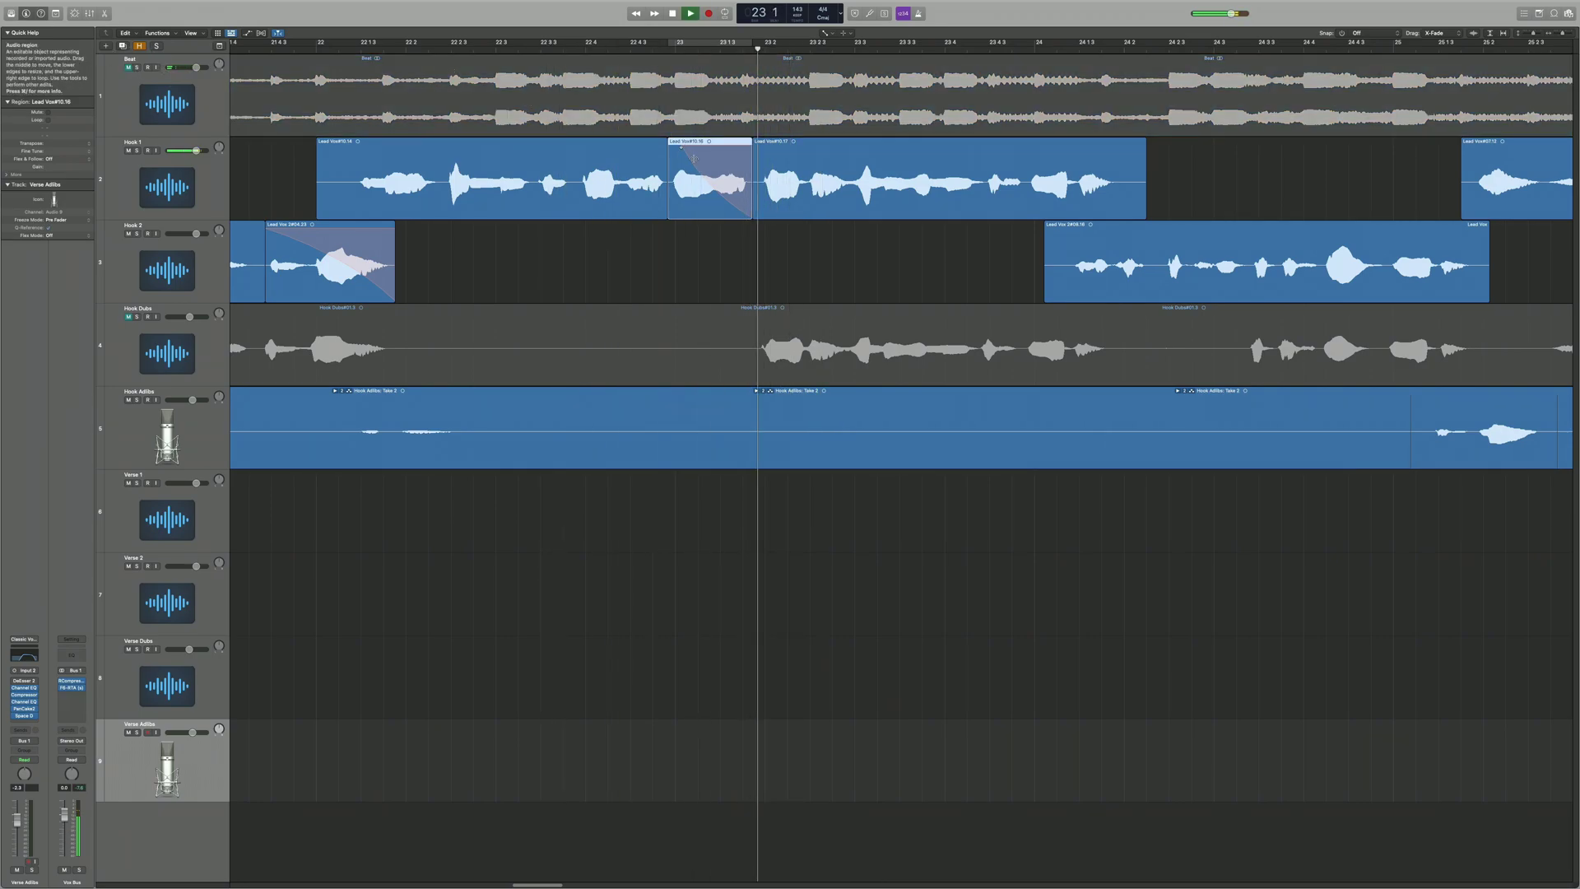
pyautogui.press('space')
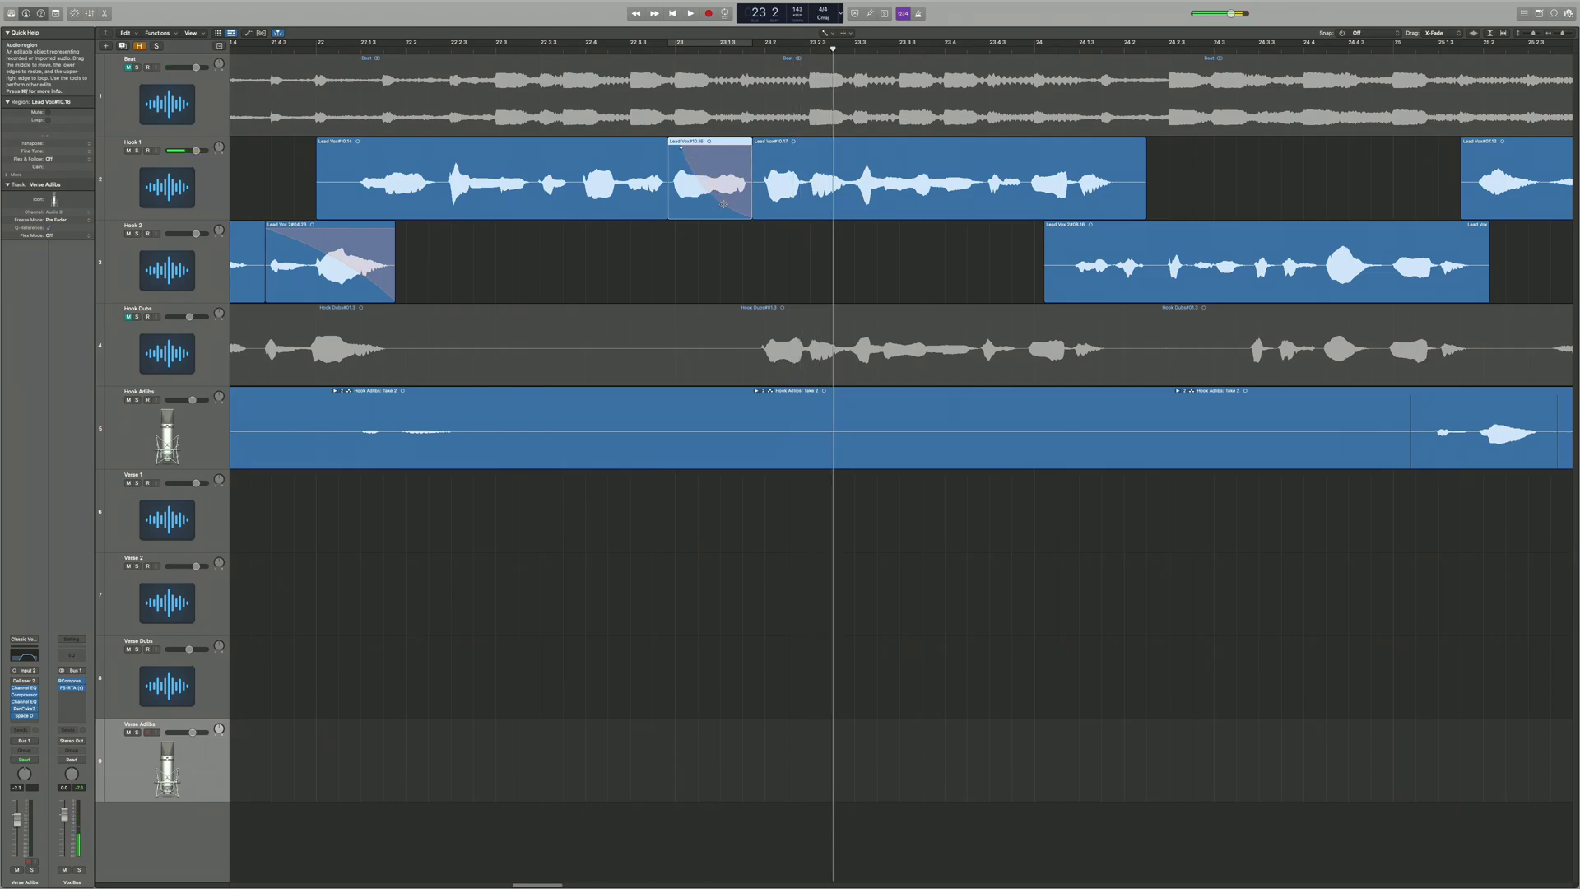
pyautogui.press('space')
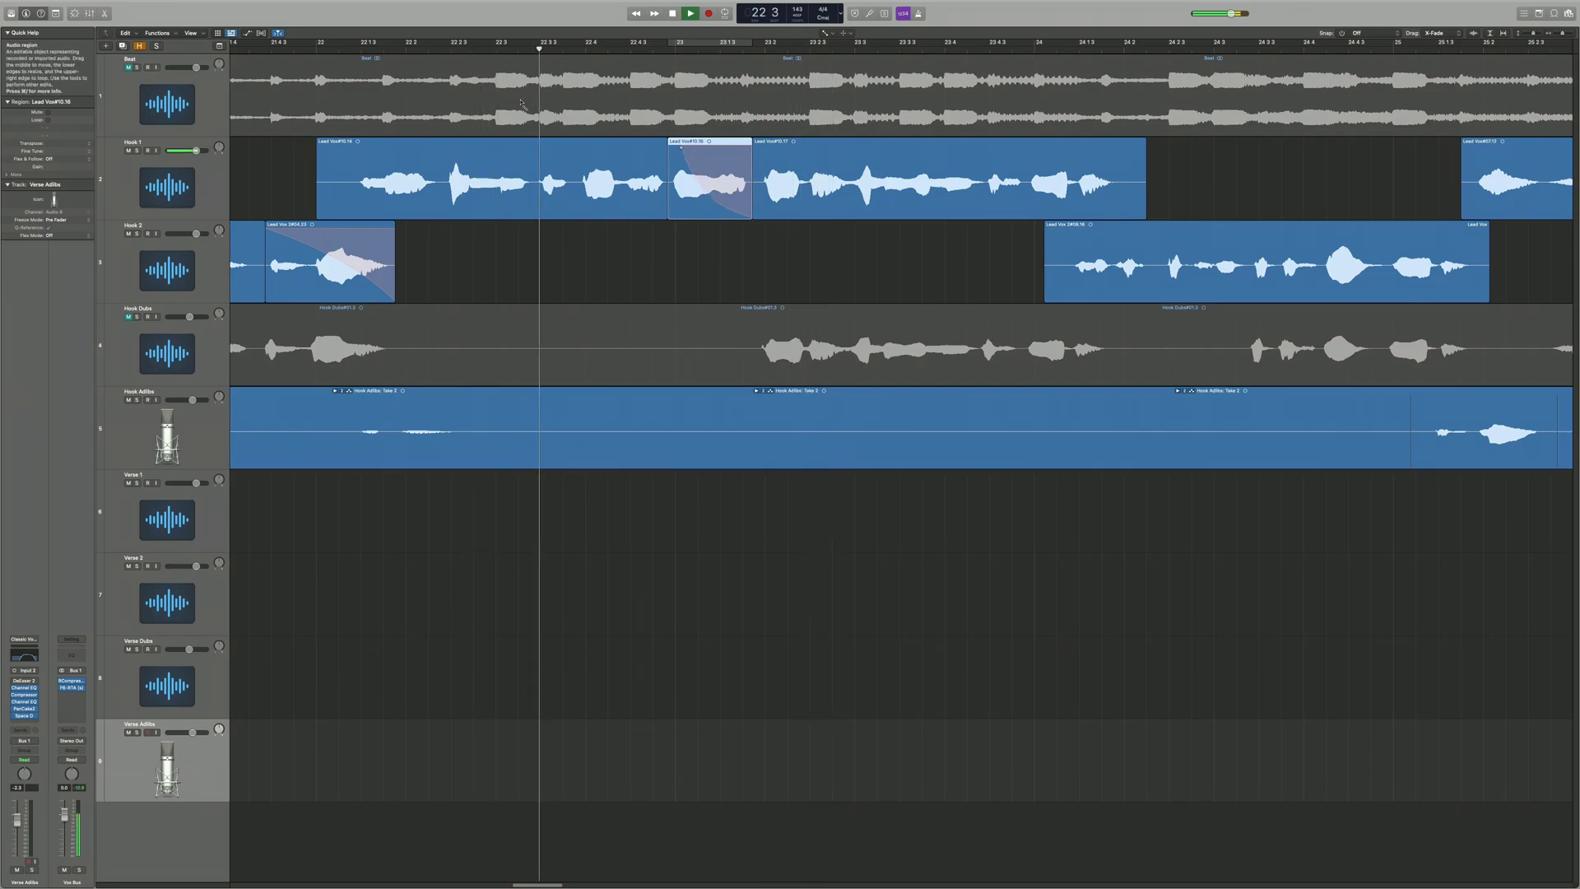
pyautogui.press('space')
pyautogui.press('space')
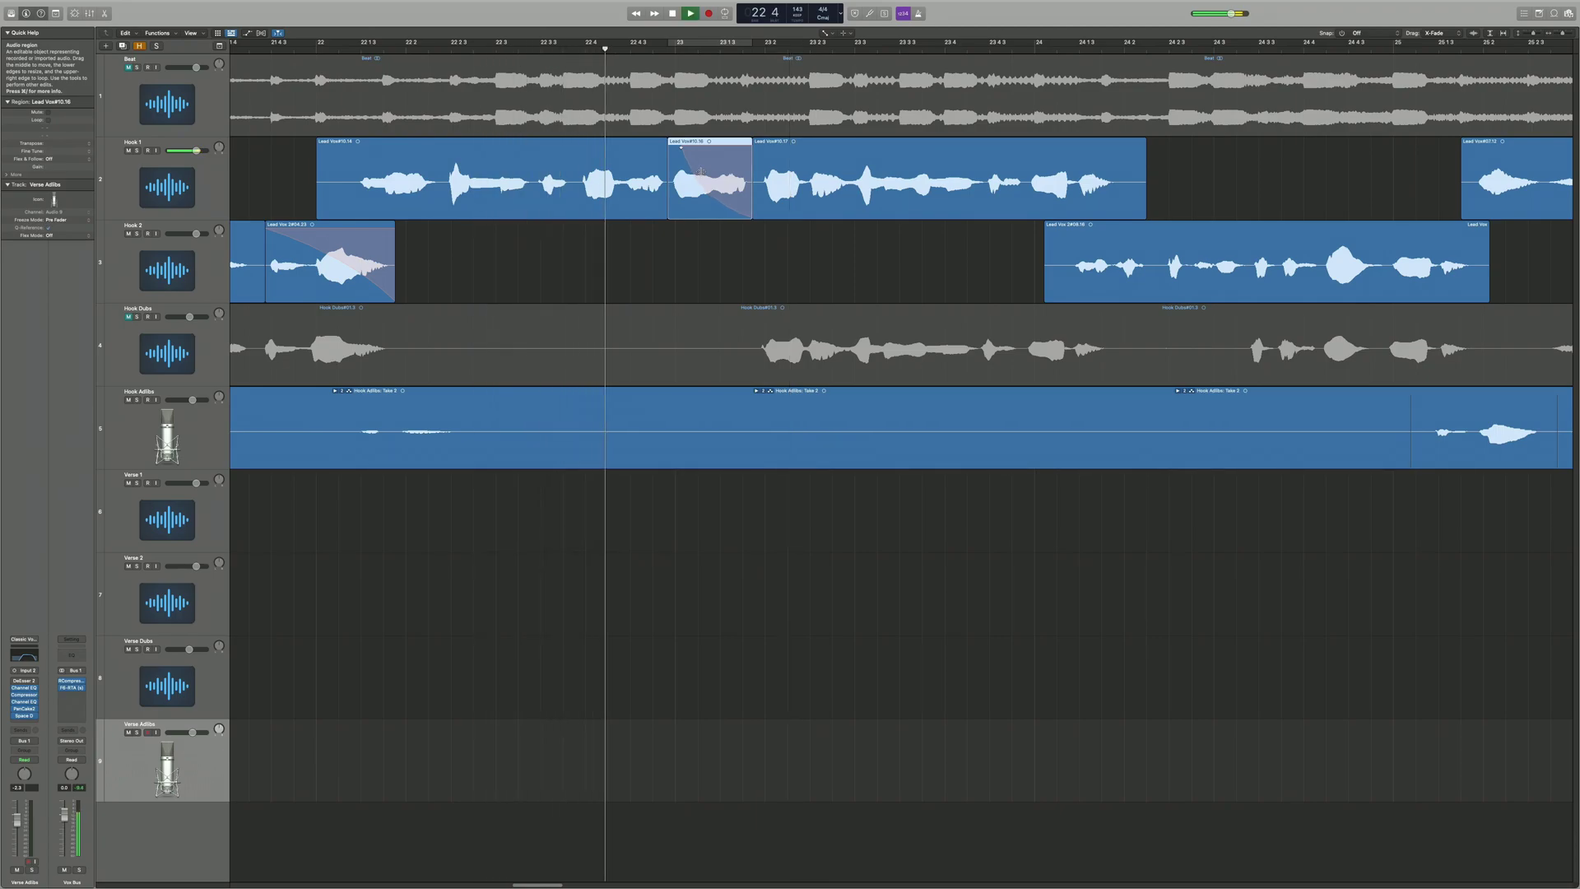
# Readjust the slow-down's curve and length so it begins slightly after the start of the bar 23 segment, and audition it.
pyautogui.press('space')
pyautogui.press('space')
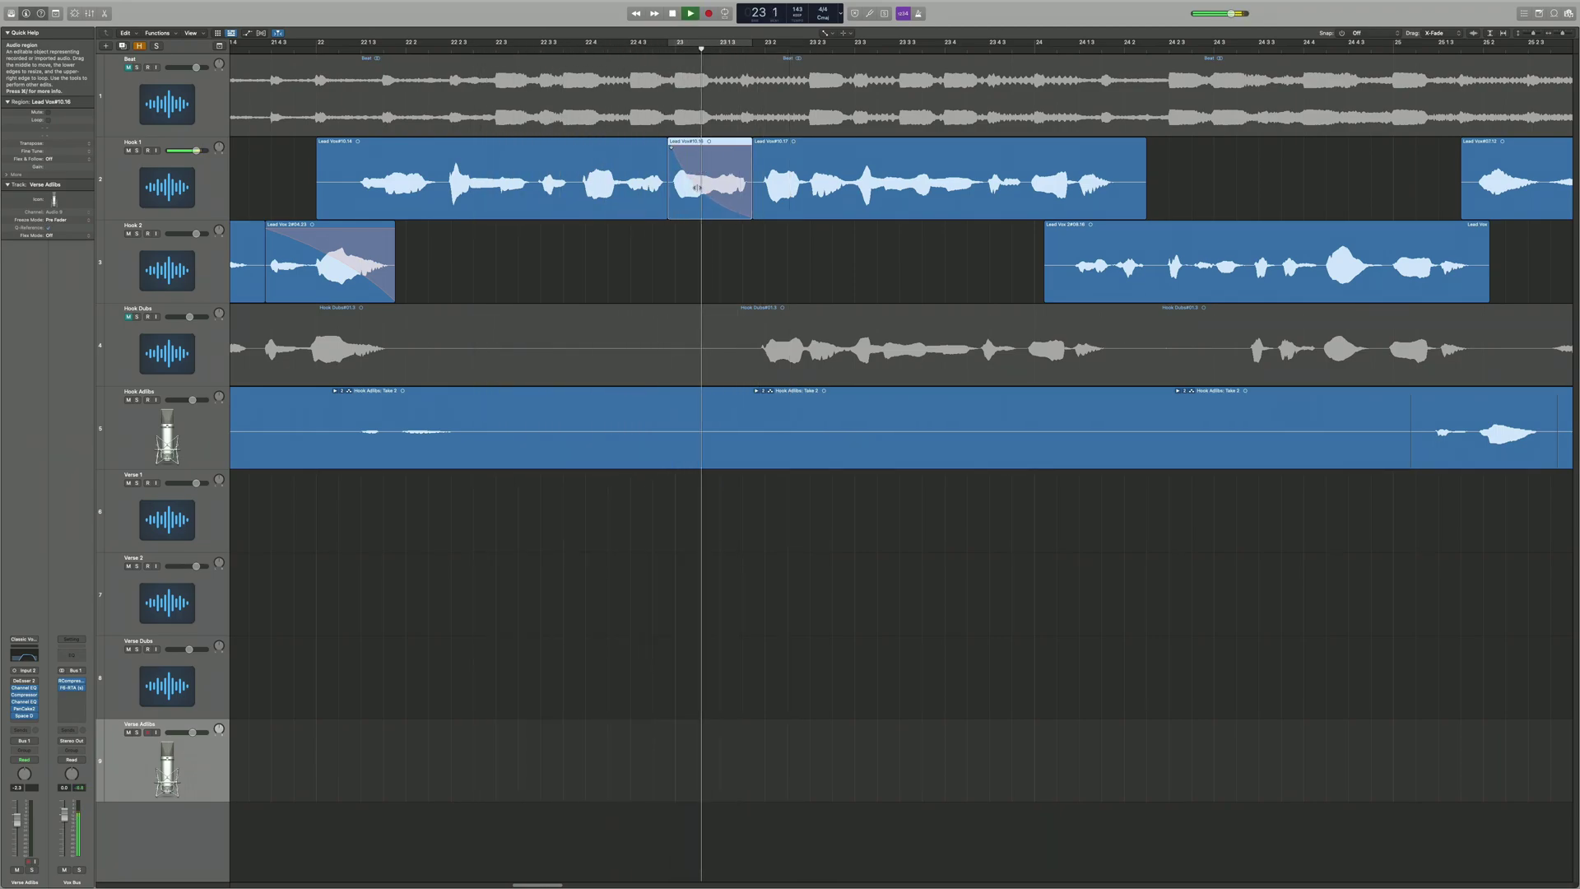
pyautogui.moveTo(682, 149); pyautogui.dragTo(671, 148)
pyautogui.moveTo(696, 173); pyautogui.dragTo(705, 173)
pyautogui.press('space')
pyautogui.press('space')
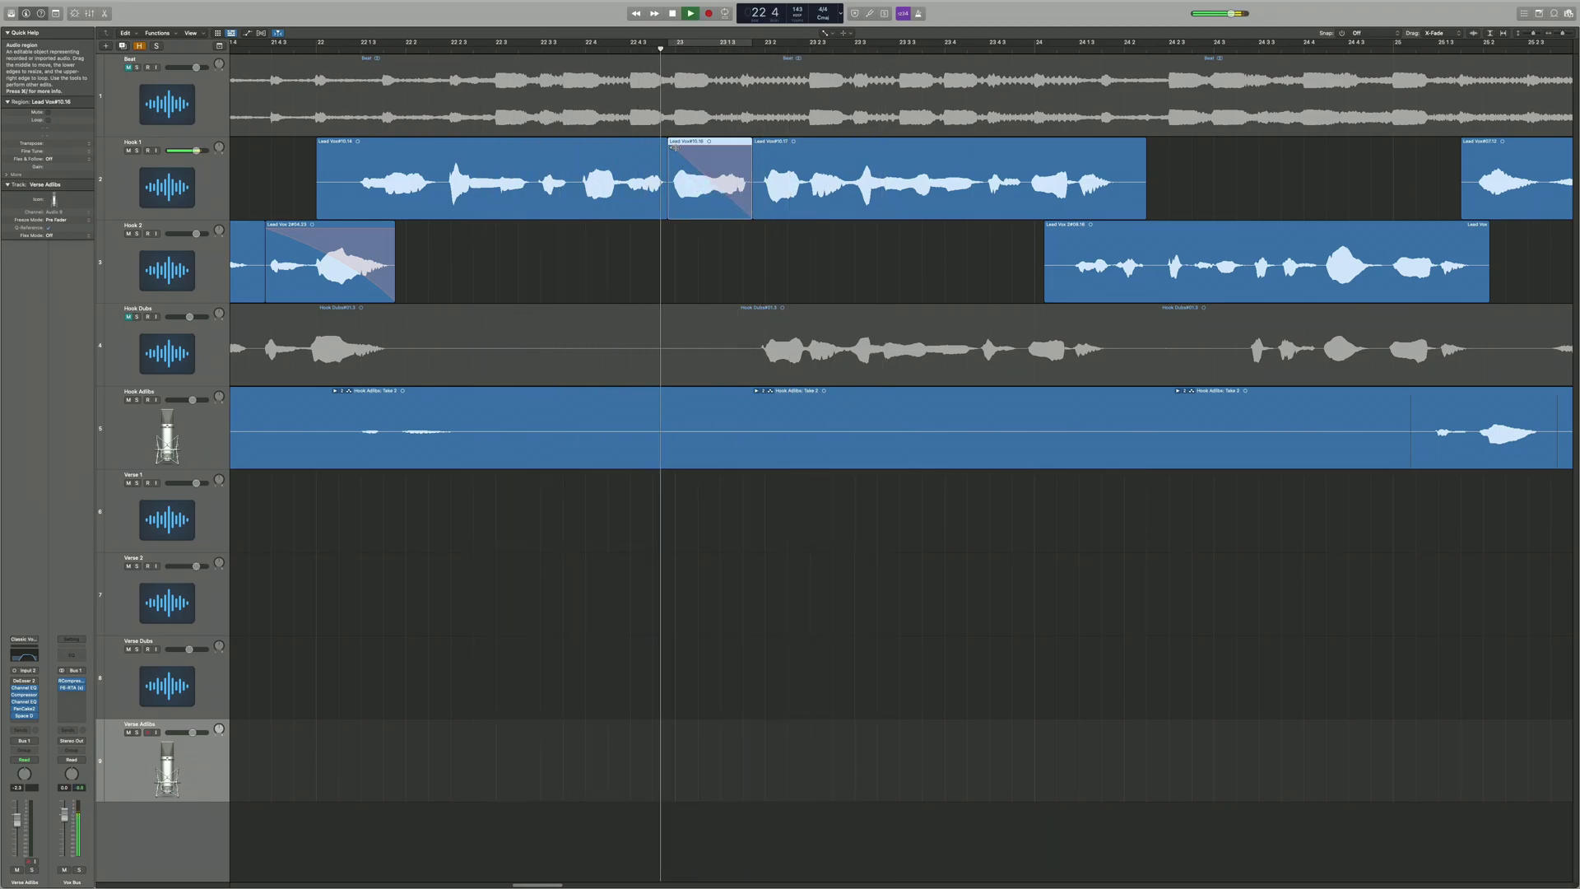
pyautogui.press('space')
pyautogui.moveTo(672, 146); pyautogui.dragTo(734, 213)
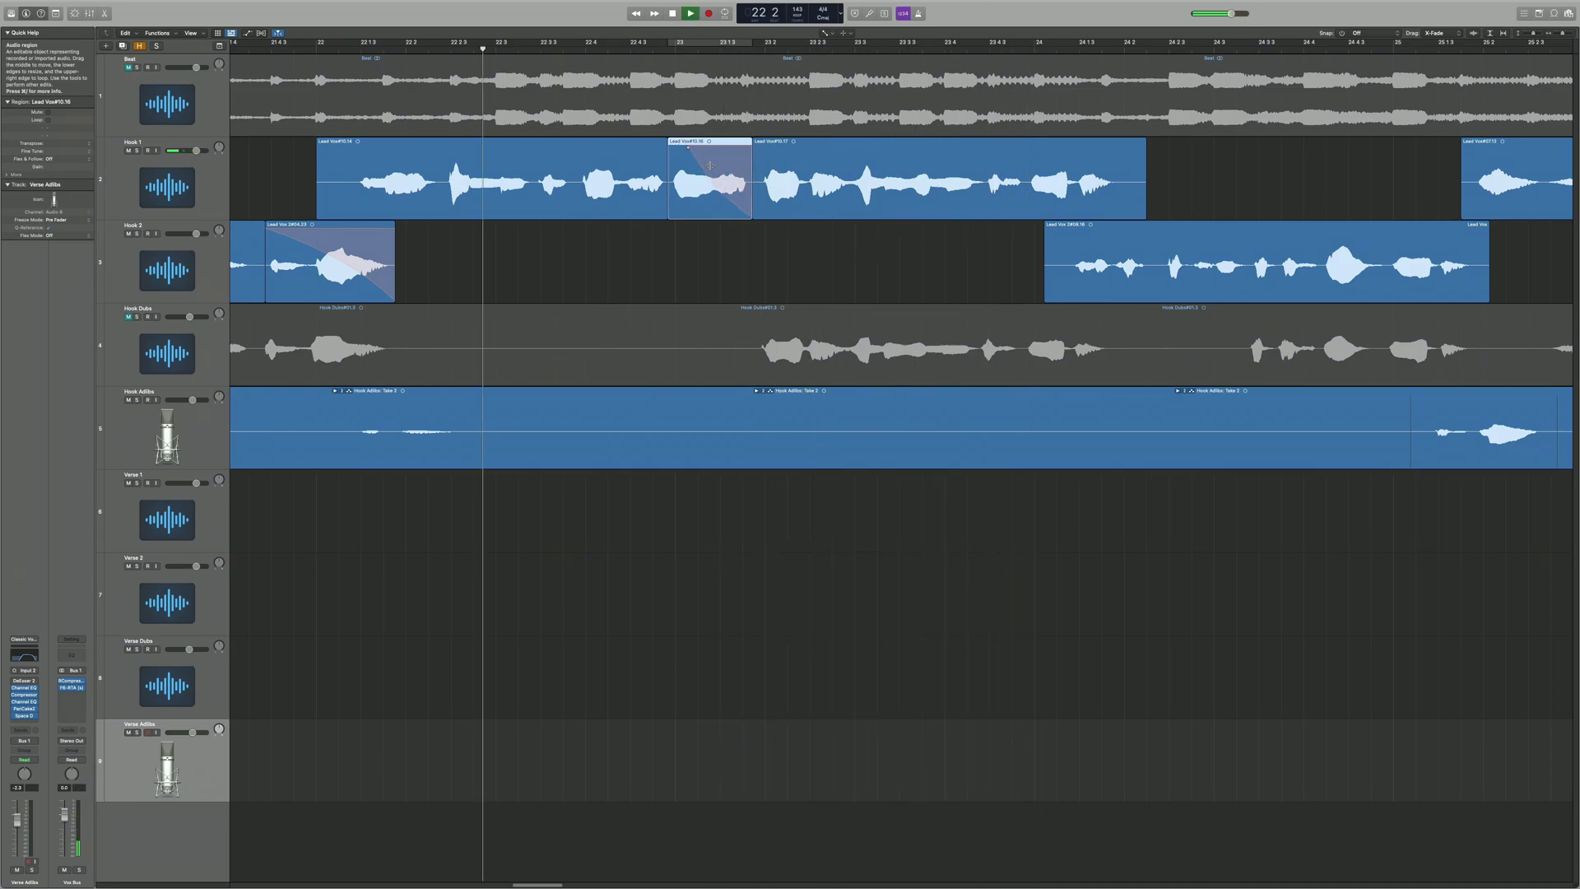
pyautogui.press('space')
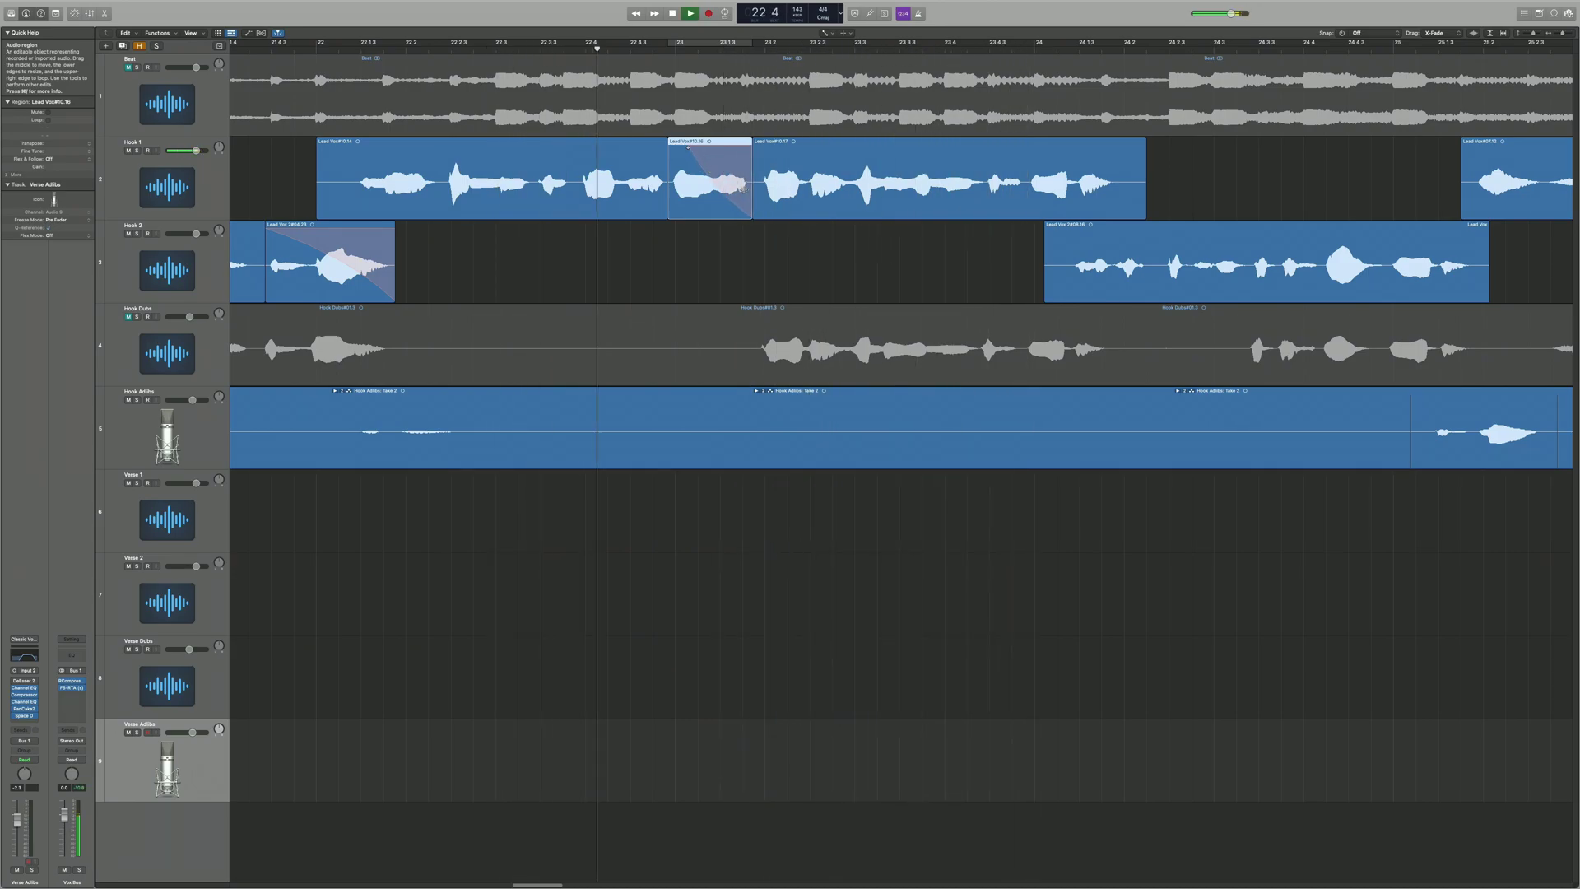
# Unmute the Beat track and play the hook from bar 16 to about bar 25 to hear the slow-downs in context.
pyautogui.keyDown('ctrl'); pyautogui.keyDown('alt'); pyautogui.click(628, 219); pyautogui.keyUp('alt'); pyautogui.keyUp('ctrl')
pyautogui.press('space')
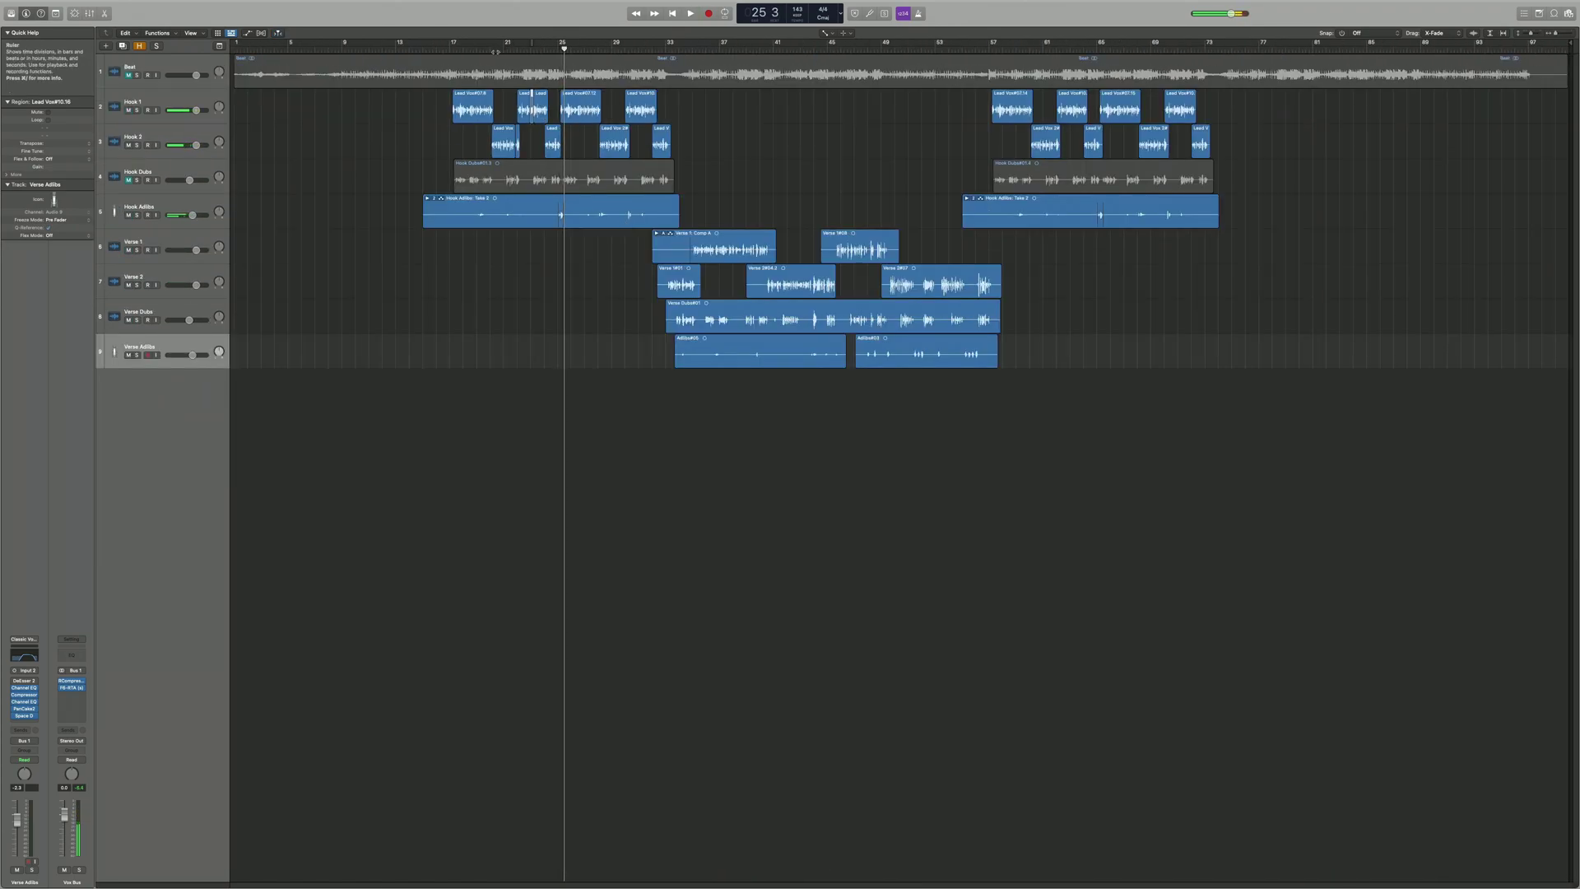
pyautogui.click(436, 49)
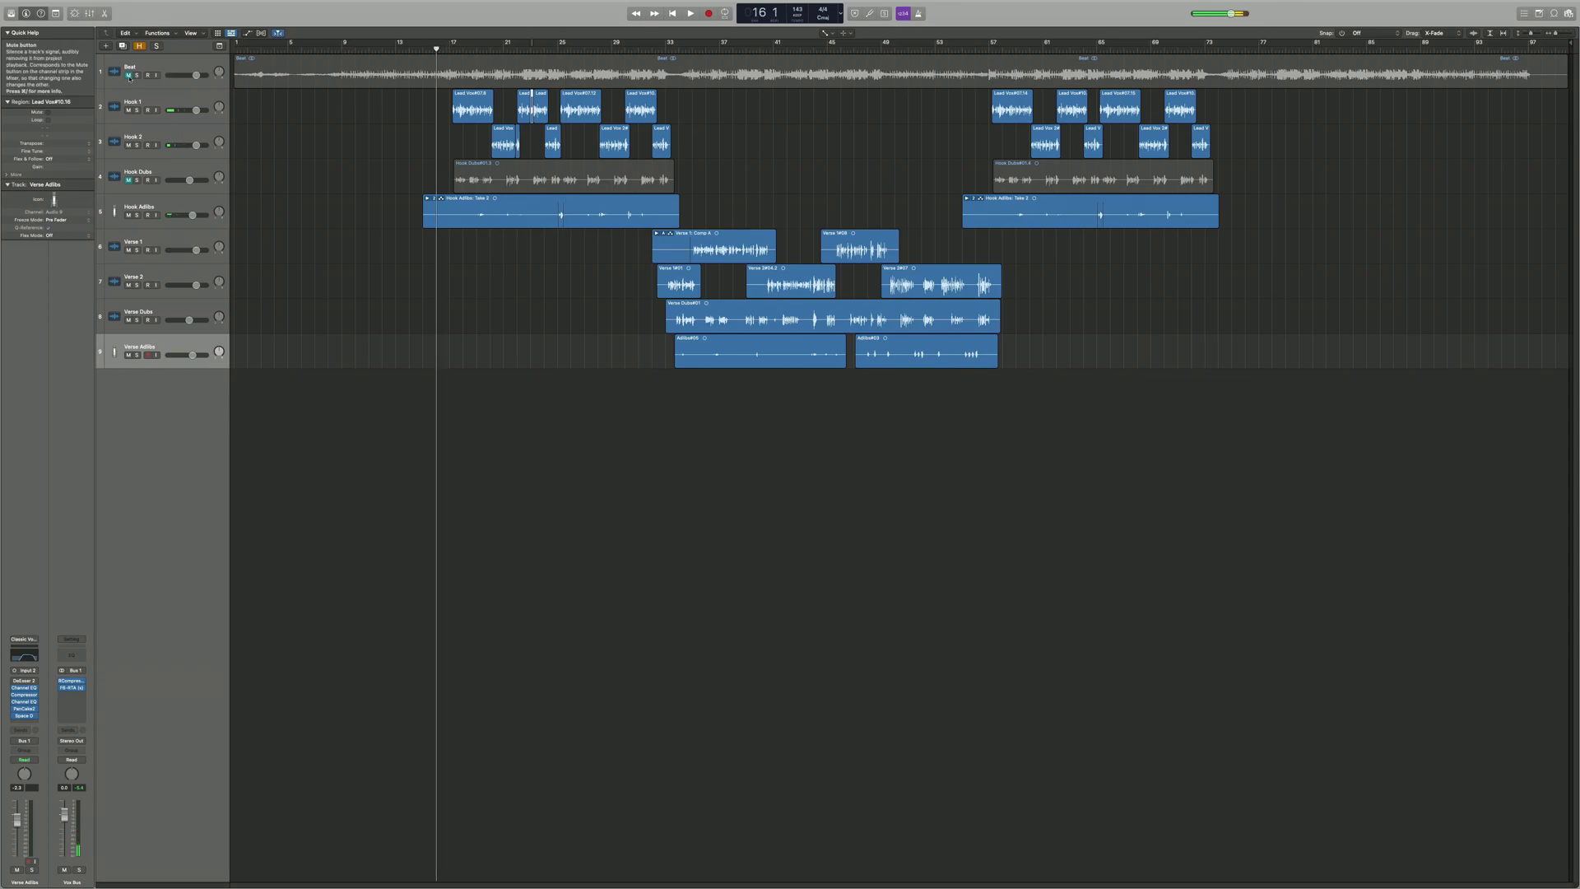
pyautogui.click(128, 75)
pyautogui.press('space')
pyautogui.click(423, 290)
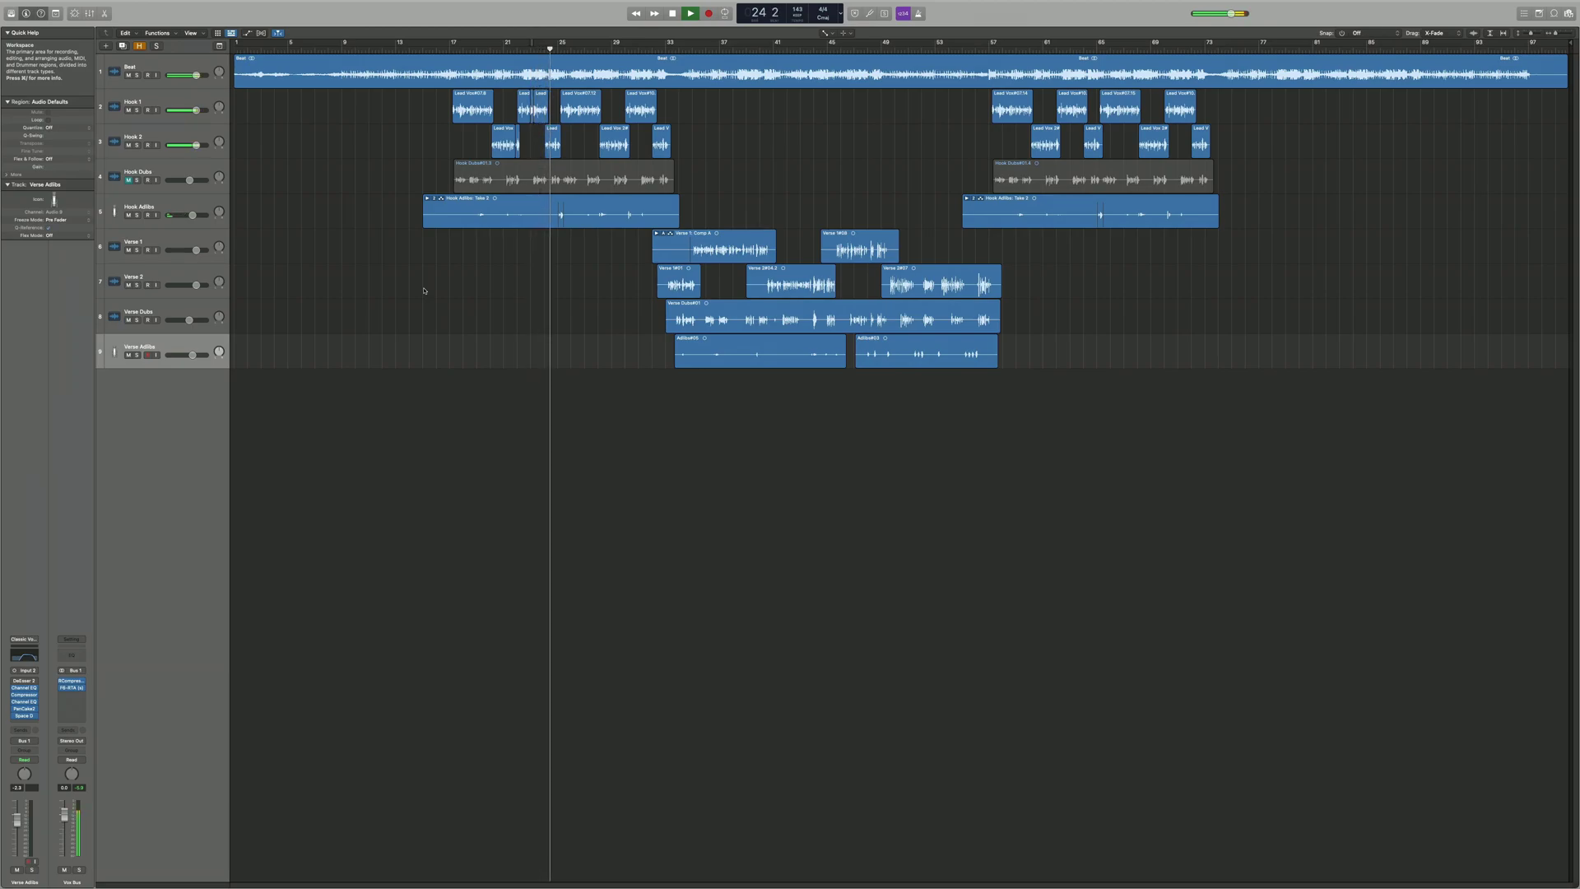
pyautogui.press('space')
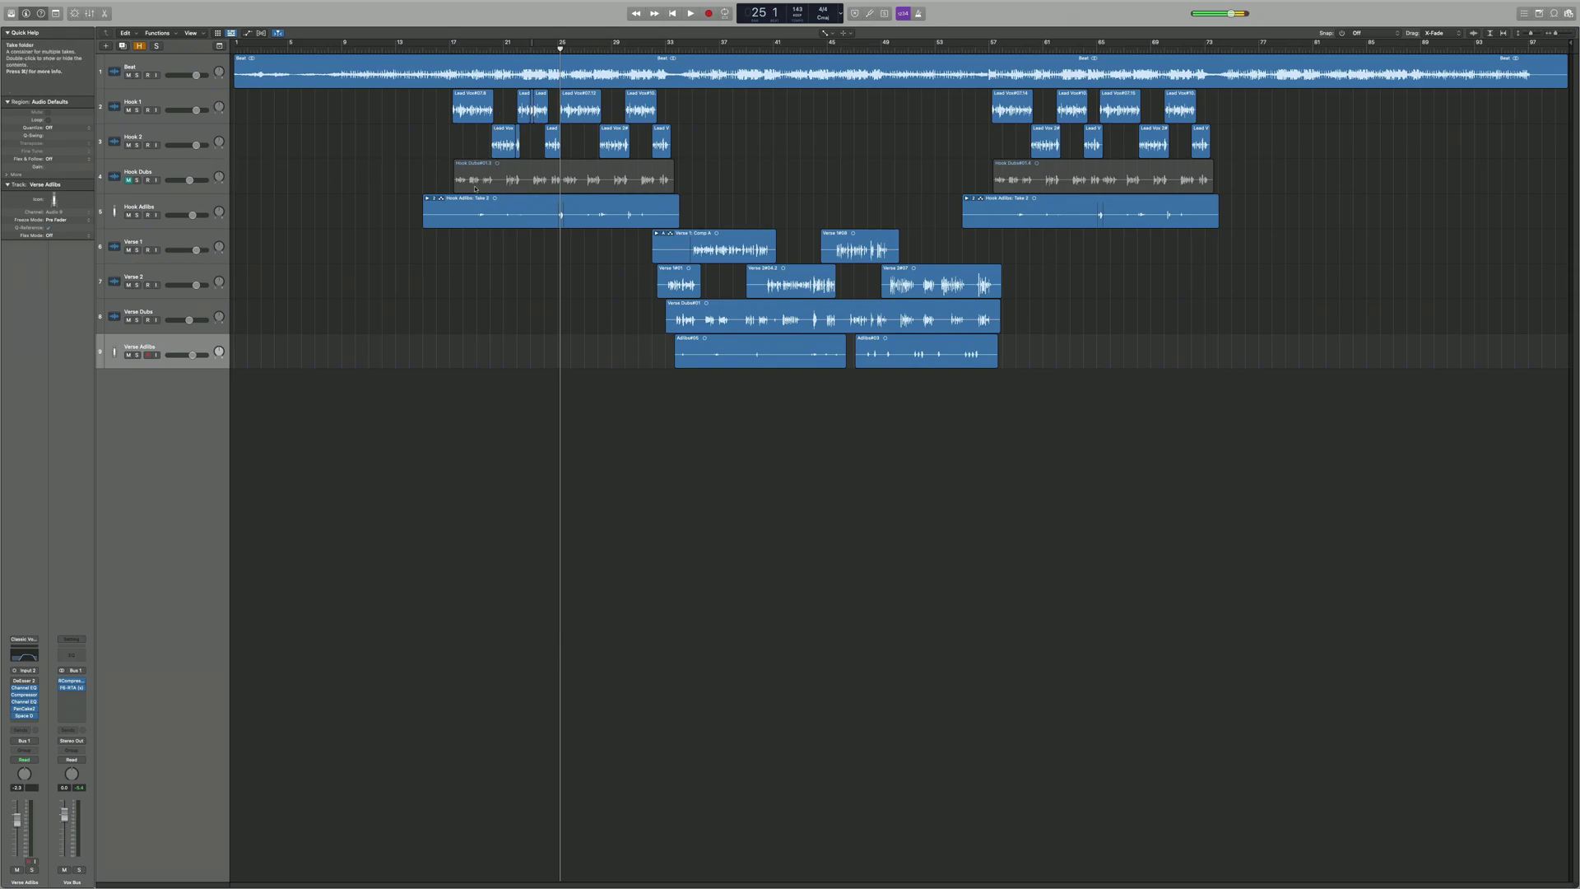
# Select the Hook Dubs track and leave its regions deselected.
pyautogui.click(217, 169)
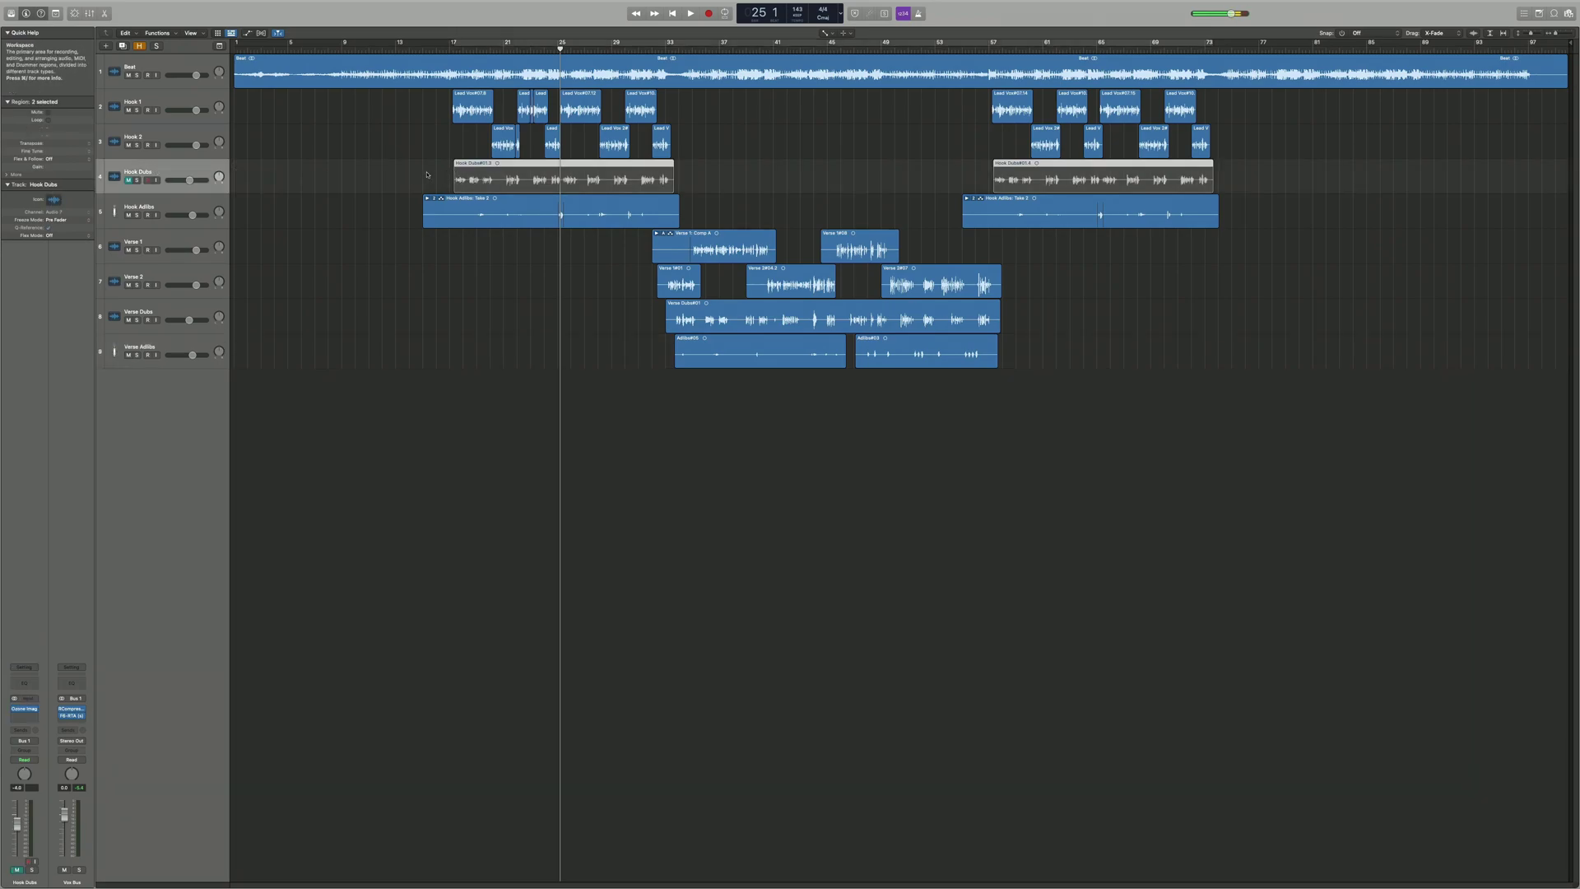
pyautogui.click(389, 190)
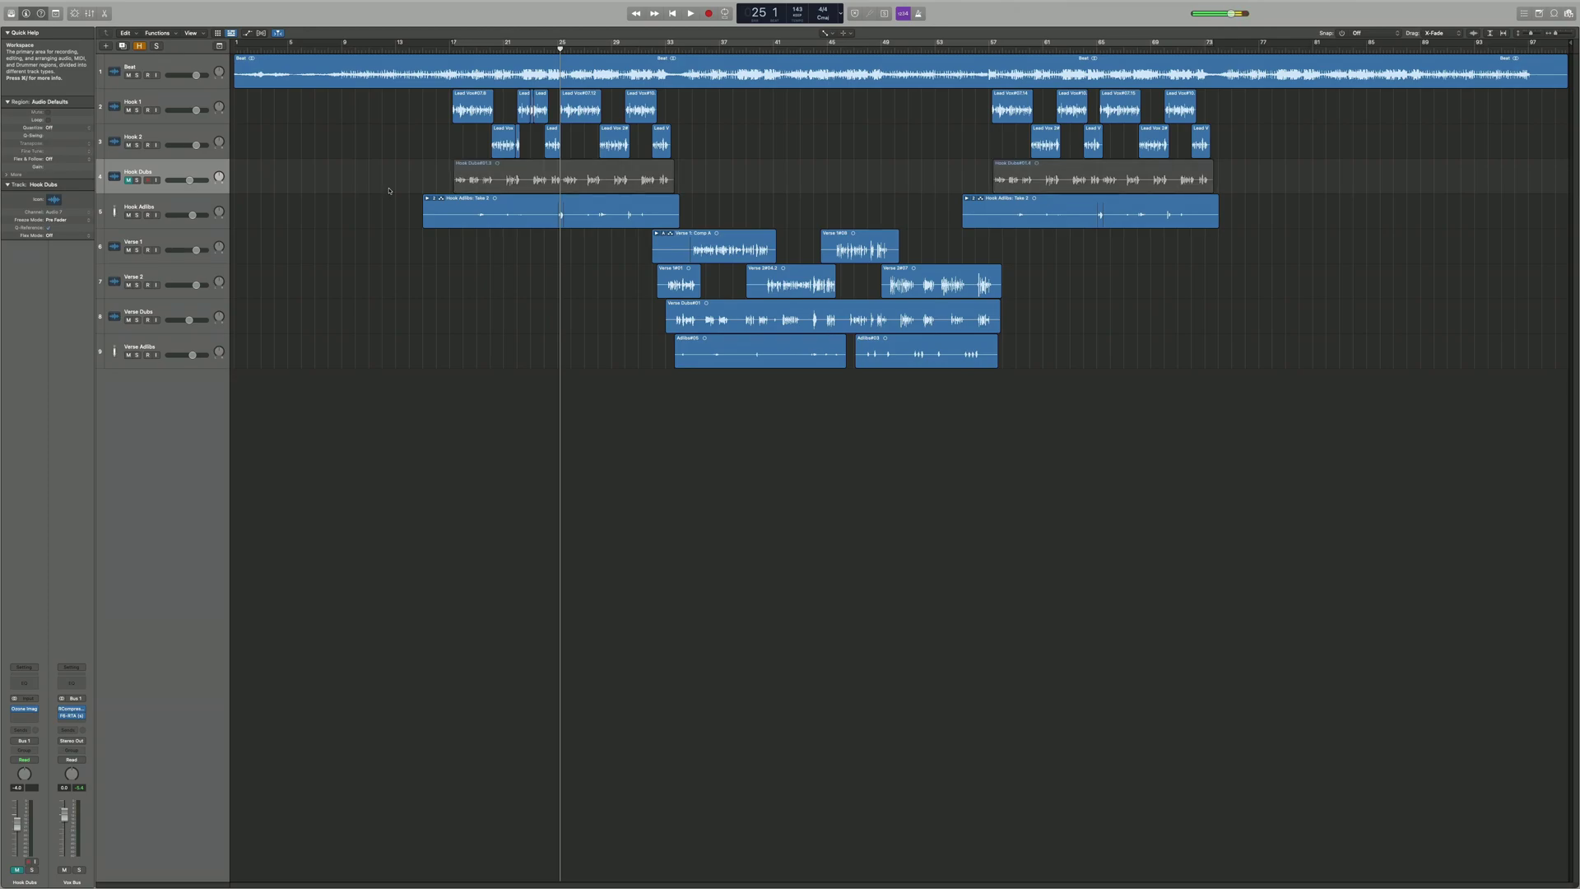